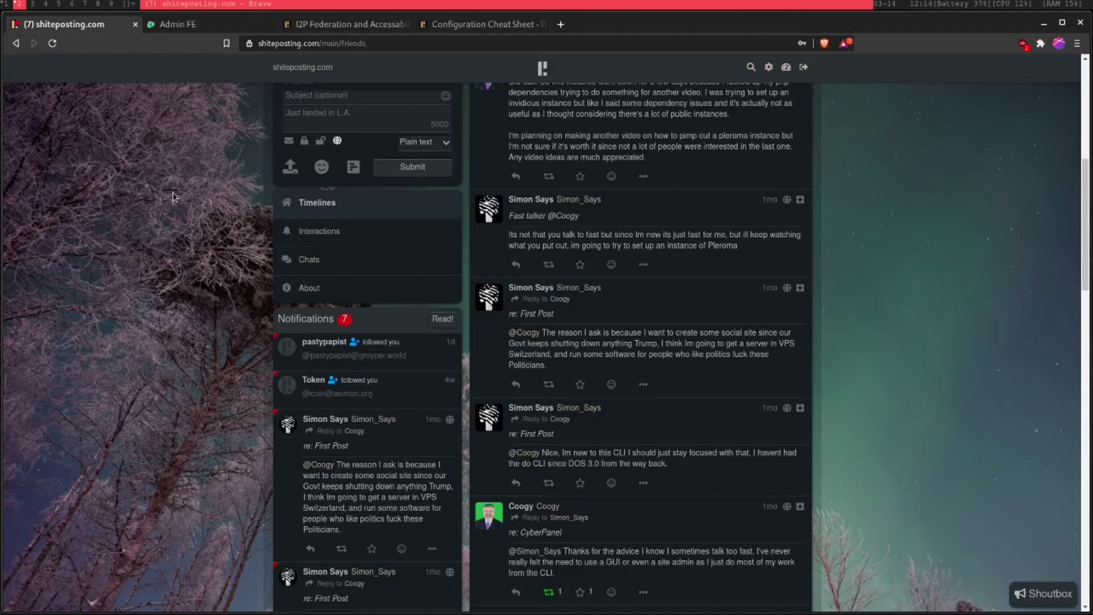
- Browse the shiteposting.com timeline and focus the new post's optional subject field
{"action": "scroll", "coordinate": [196, 247], "scroll_direction": "down", "scroll_amount": 3}
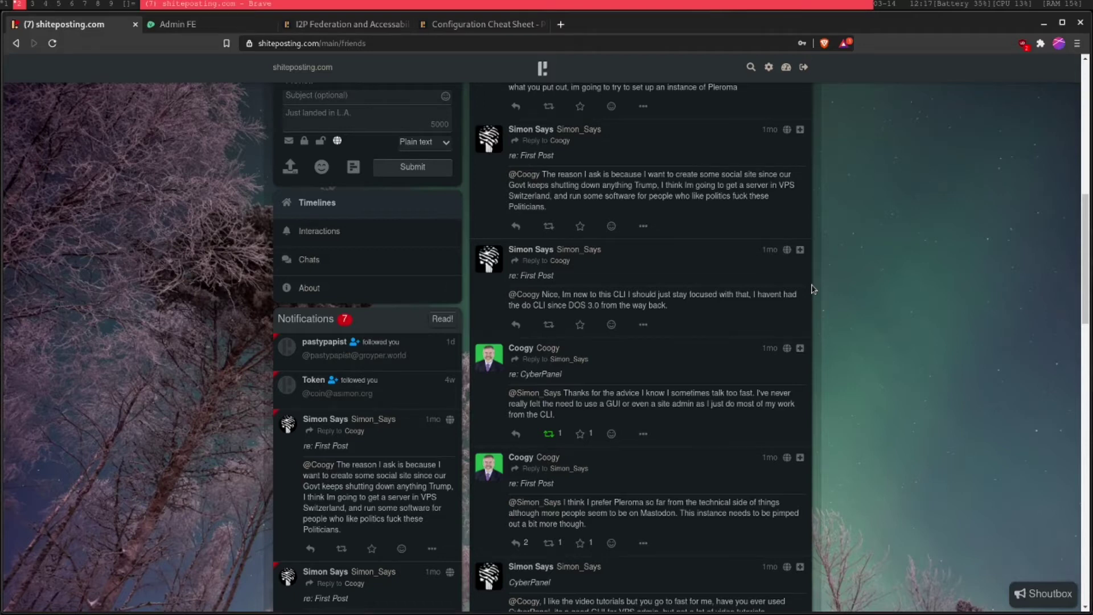
{"action": "scroll", "coordinate": [813, 289], "scroll_direction": "up", "scroll_amount": 2}
{"action": "scroll", "coordinate": [317, 172], "scroll_direction": "up", "scroll_amount": 2}
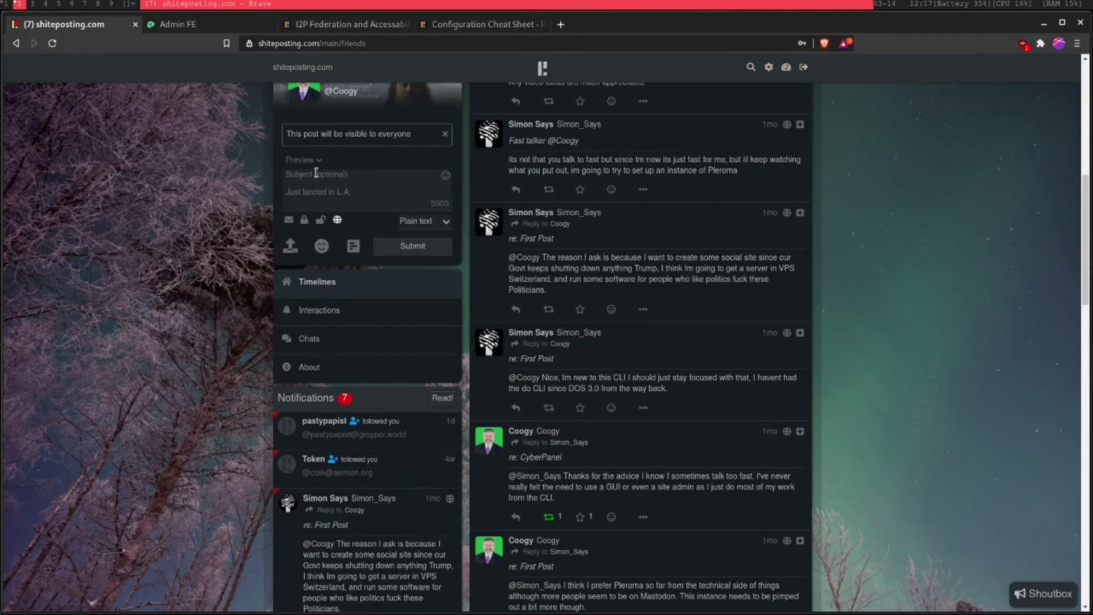
{"action": "left_click", "coordinate": [317, 178]}
{"action": "scroll", "coordinate": [317, 179], "scroll_direction": "down", "scroll_amount": 4}
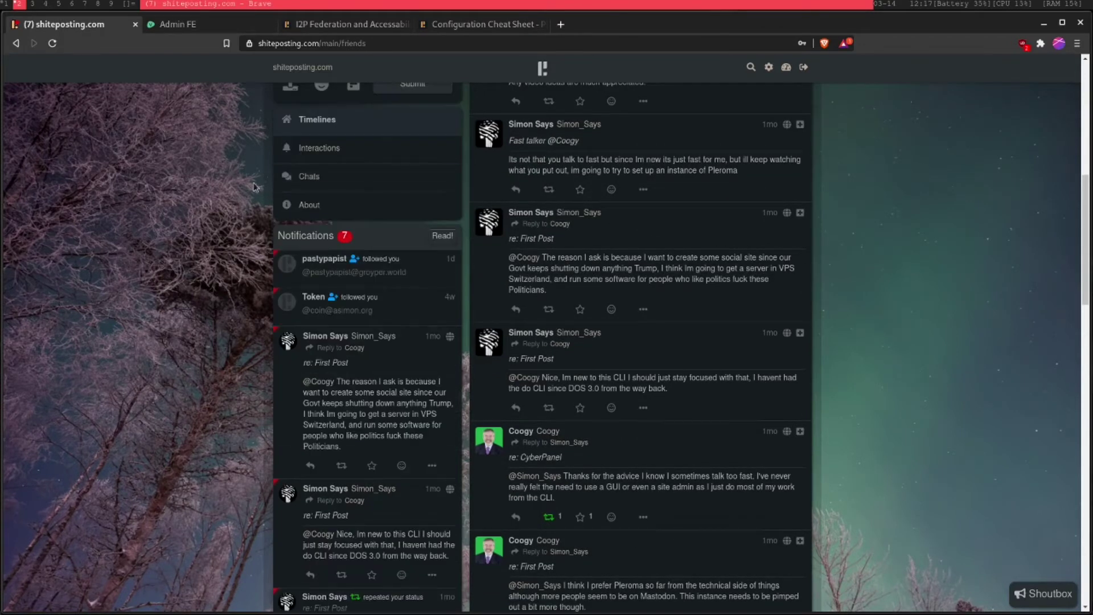
{"action": "scroll", "coordinate": [255, 186], "scroll_direction": "up", "scroll_amount": 5}
{"action": "scroll", "coordinate": [381, 298], "scroll_direction": "up", "scroll_amount": 5}
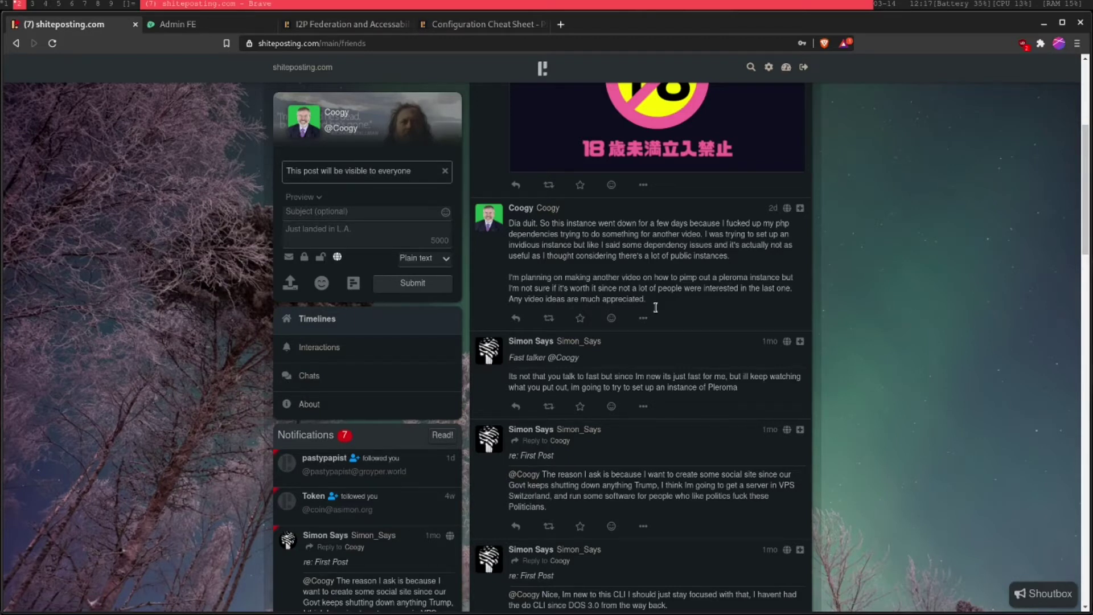
{"action": "scroll", "coordinate": [845, 337], "scroll_direction": "up", "scroll_amount": 5}
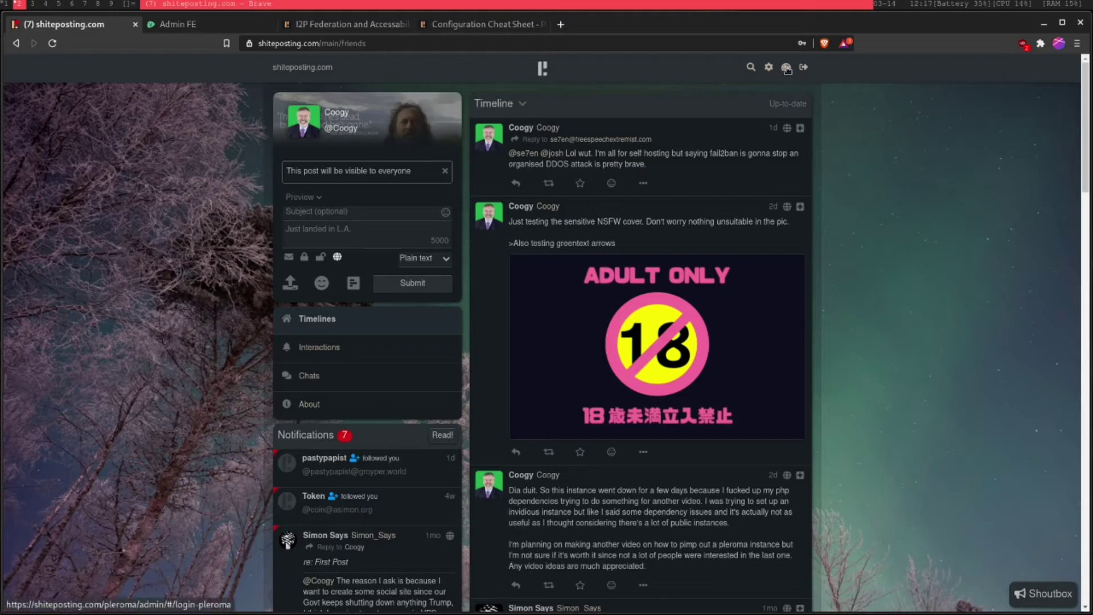
- Check the status counts in Admin FE, then return to the timeline's newest posts
{"action": "left_click", "coordinate": [174, 24]}
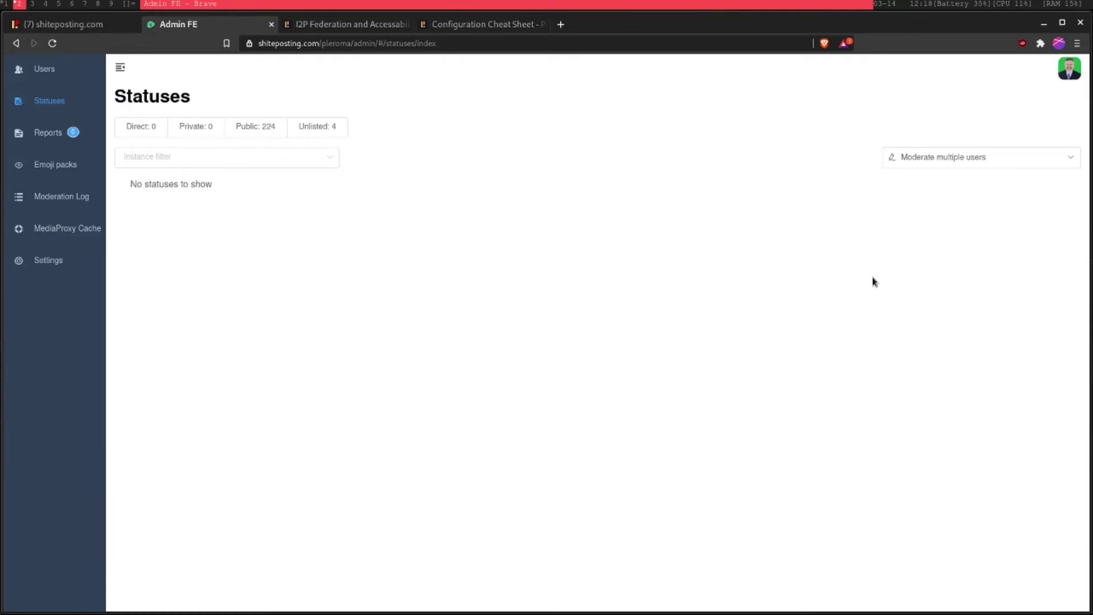
{"action": "key", "text": "ctrl+1"}
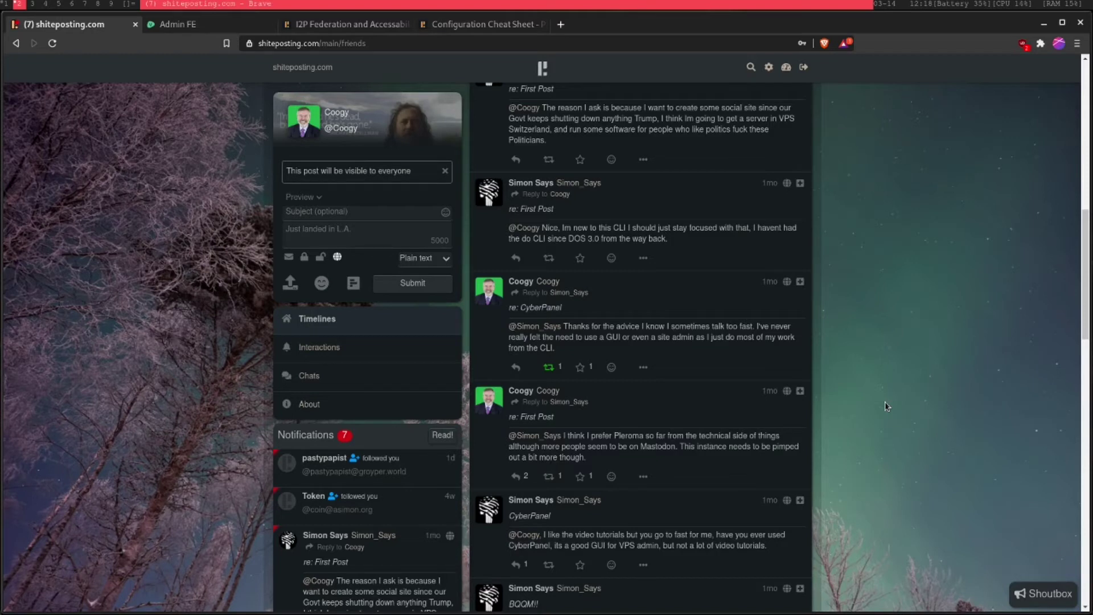
{"action": "scroll", "coordinate": [885, 406], "scroll_direction": "down", "scroll_amount": 15}
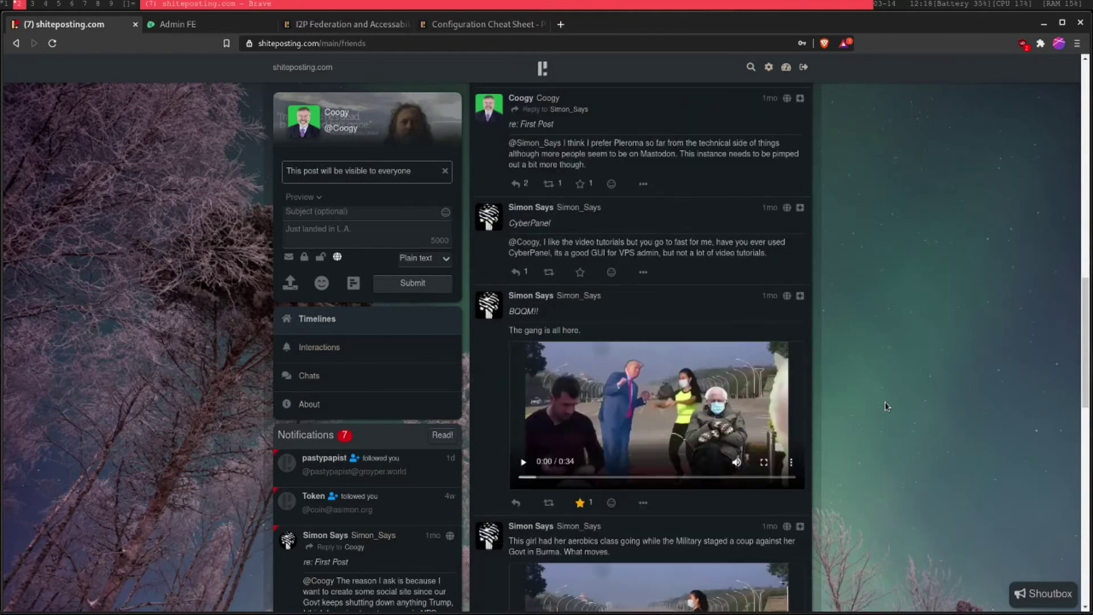
{"action": "scroll", "coordinate": [885, 406], "scroll_direction": "down", "scroll_amount": 4}
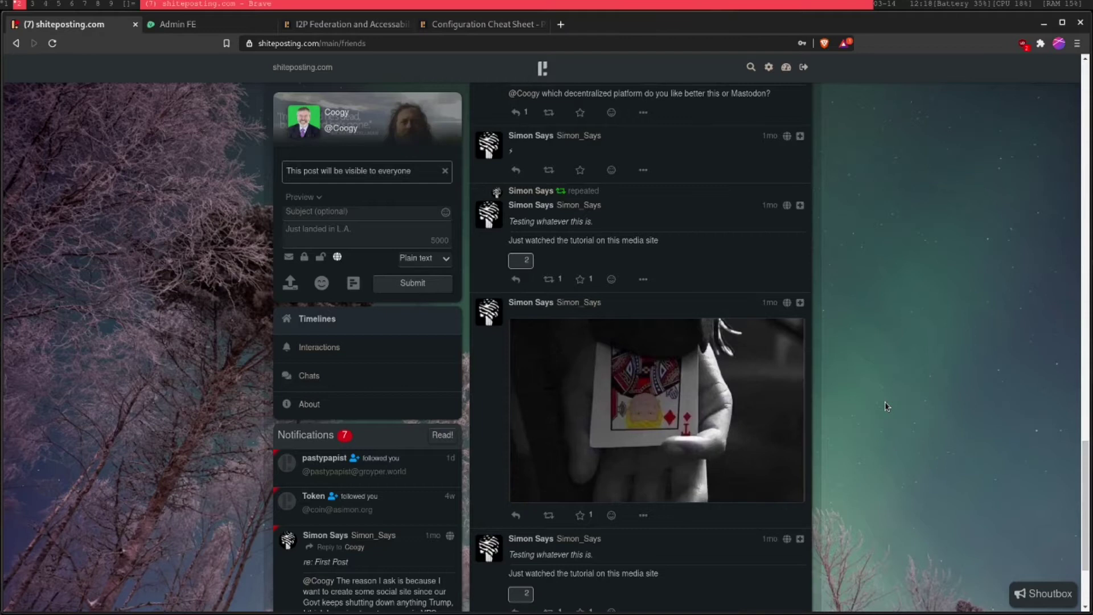
{"action": "key", "text": "Home"}
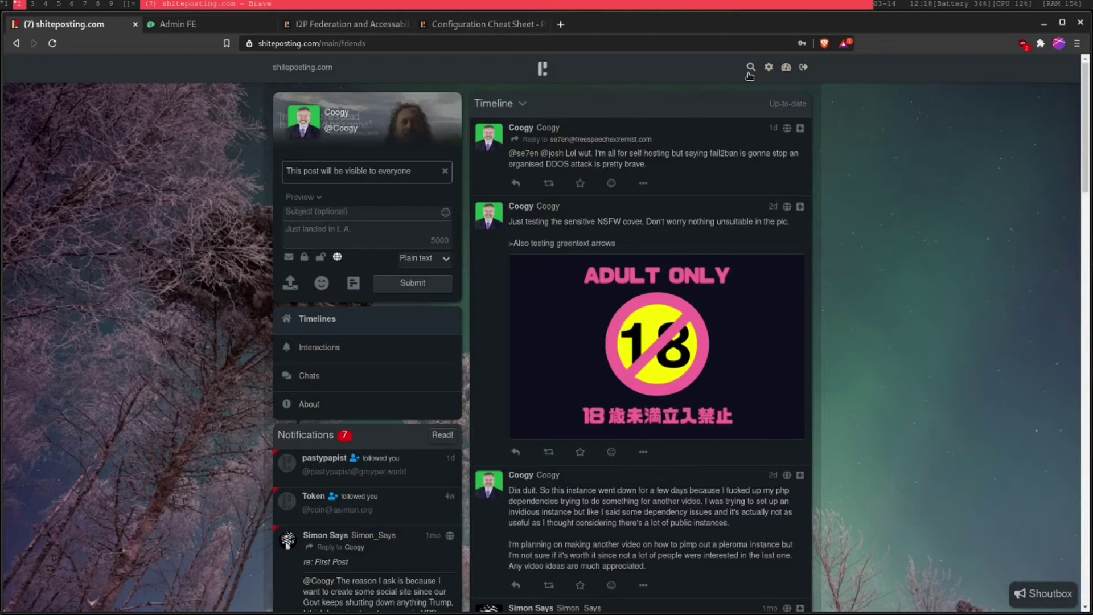
- Open the Theme tab of Pleroma's settings to view the current colours
{"action": "left_click", "coordinate": [769, 67]}
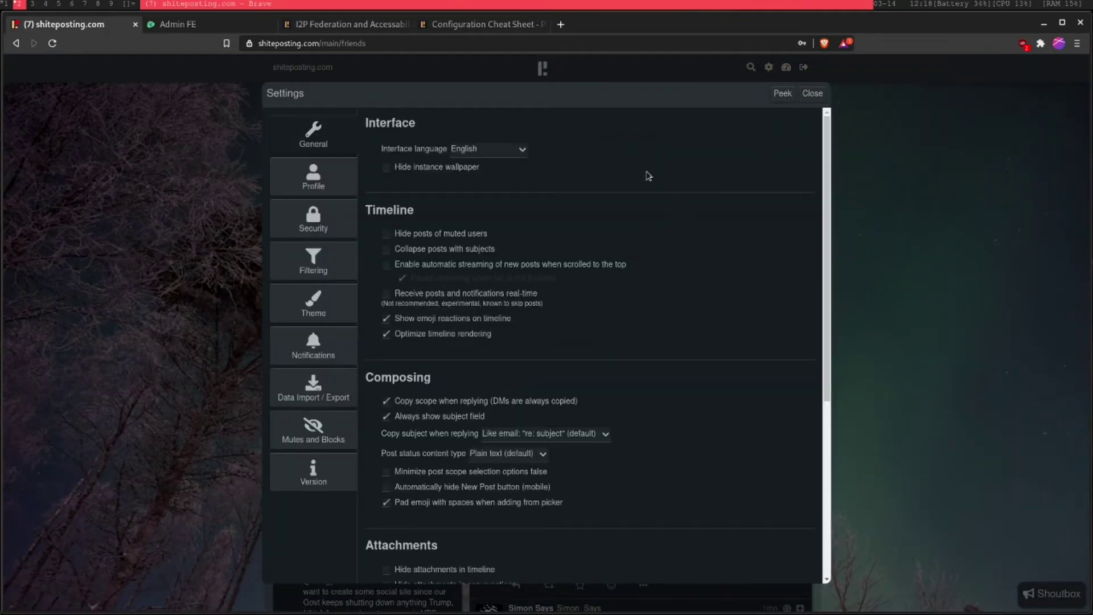
{"action": "scroll", "coordinate": [648, 176], "scroll_direction": "down", "scroll_amount": 3}
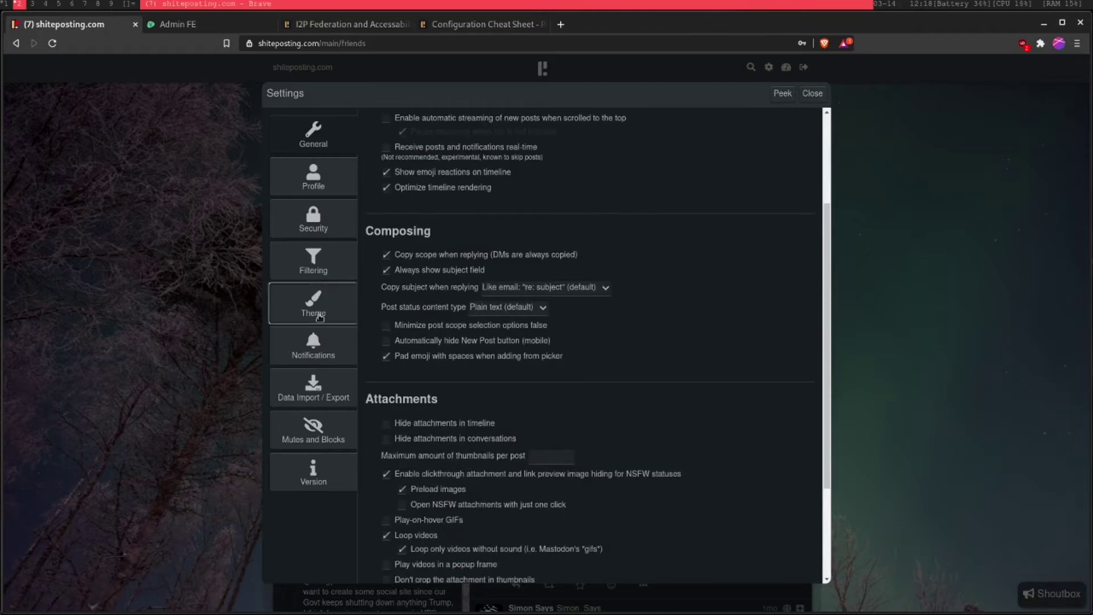
{"action": "left_click", "coordinate": [320, 317]}
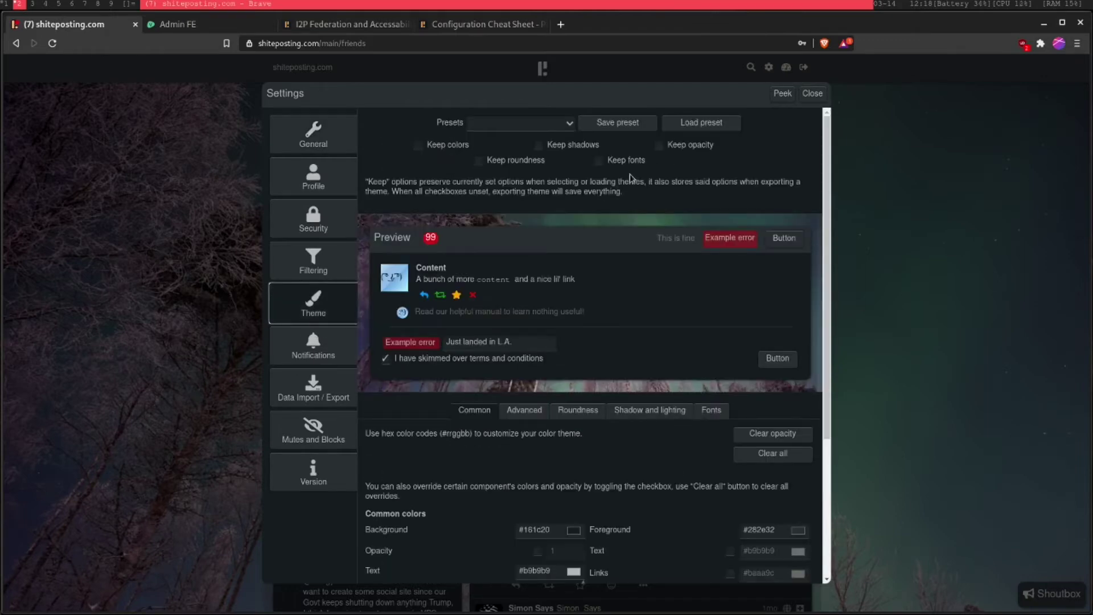
{"action": "scroll", "coordinate": [610, 311], "scroll_direction": "down", "scroll_amount": 4}
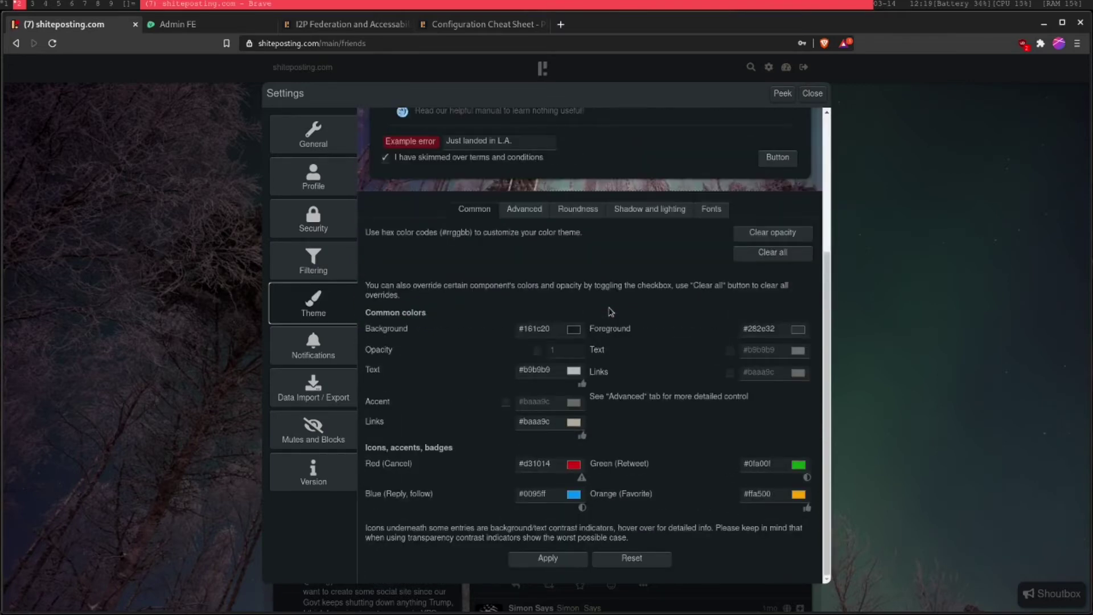
{"action": "scroll", "coordinate": [688, 331], "scroll_direction": "up", "scroll_amount": 4}
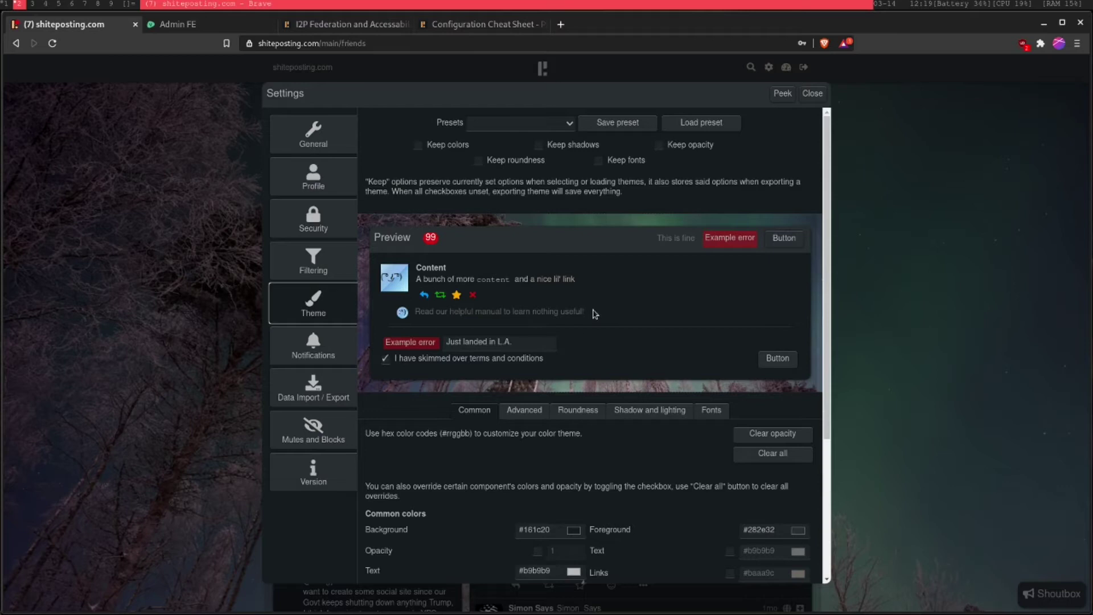
- Check the foreground colour #282e32 and save the current theme as a preset file
{"action": "scroll", "coordinate": [595, 315], "scroll_direction": "down", "scroll_amount": 3}
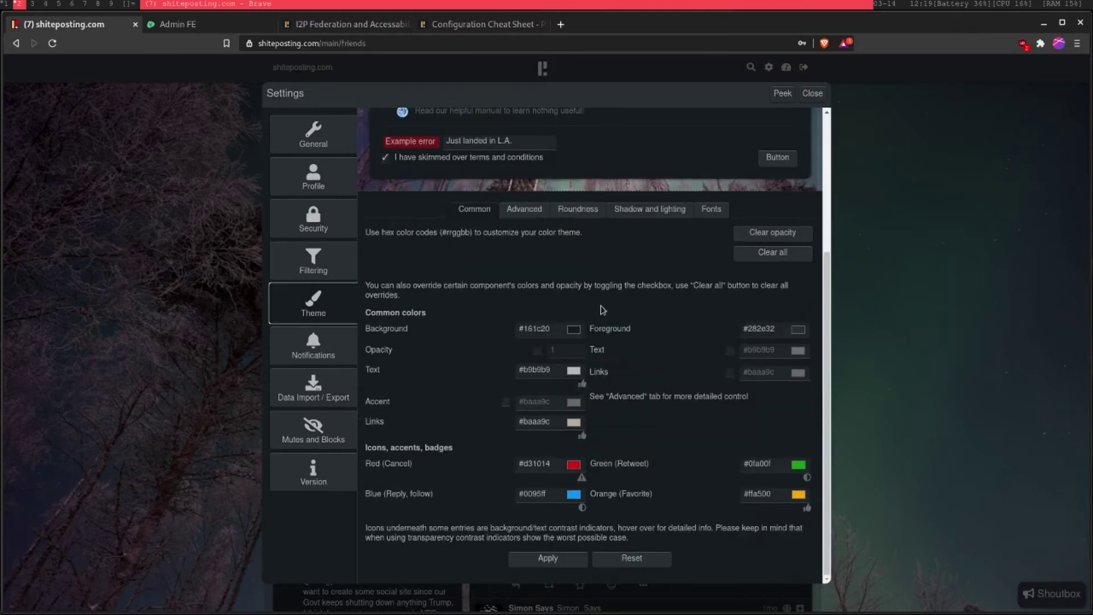
{"action": "left_click", "coordinate": [789, 330]}
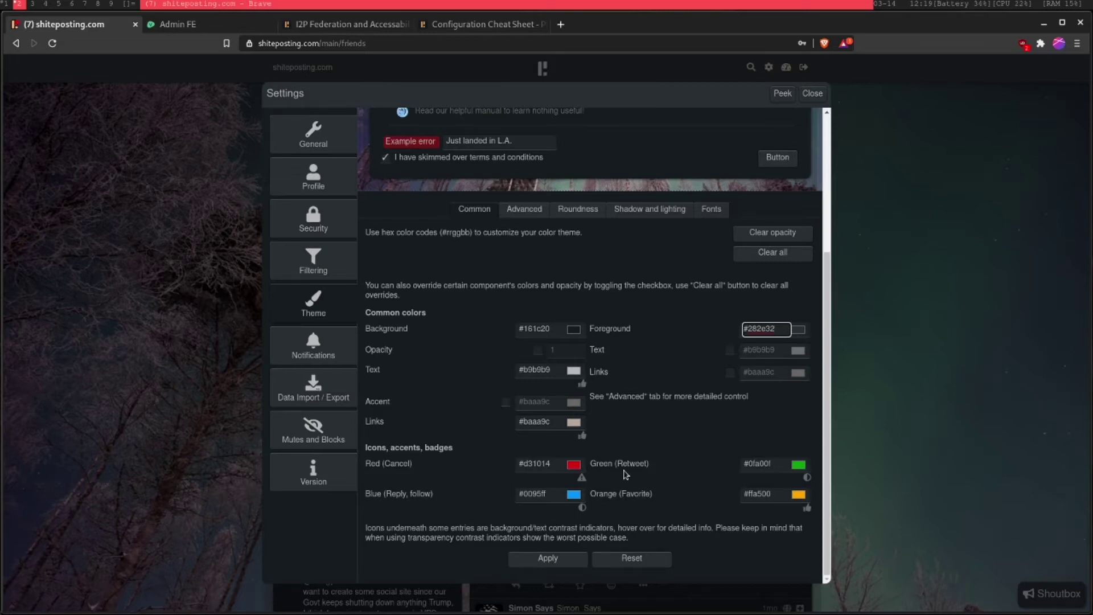
{"action": "scroll", "coordinate": [494, 449], "scroll_direction": "up", "scroll_amount": 3}
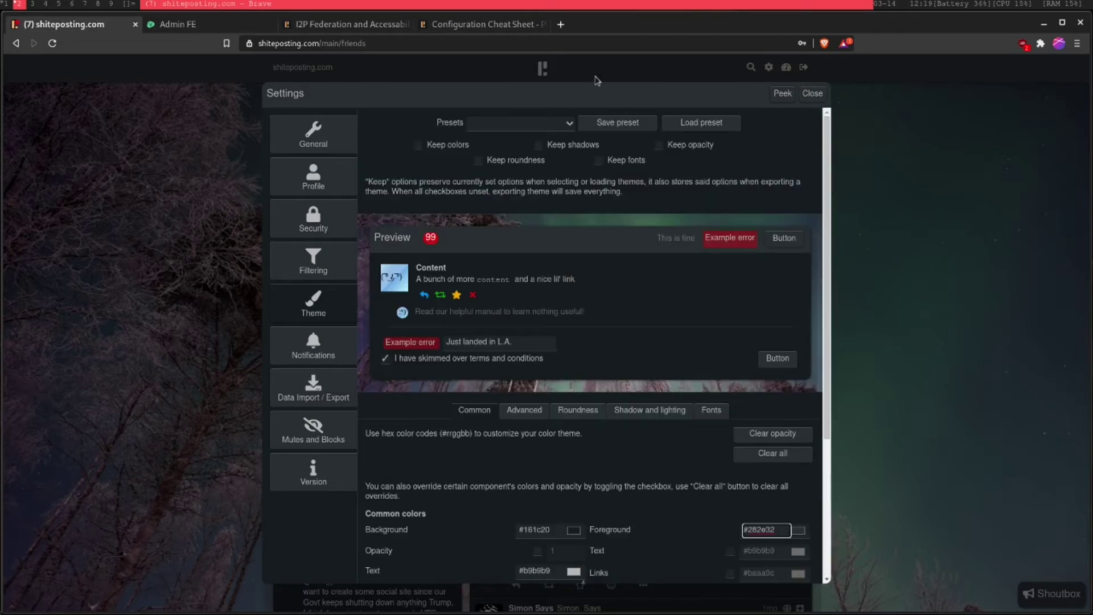
{"action": "left_click", "coordinate": [630, 121]}
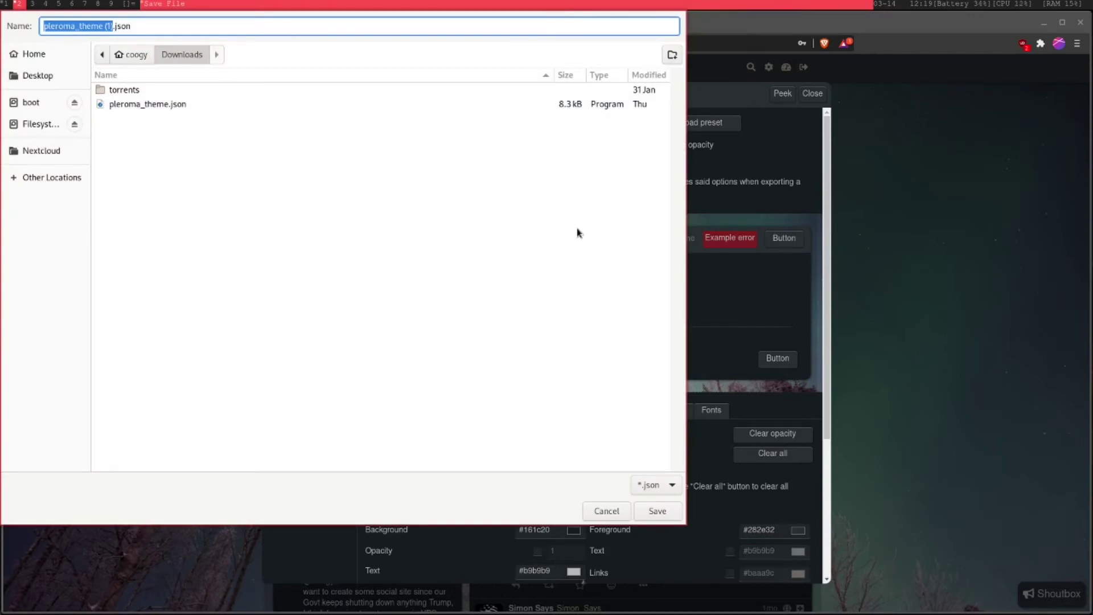
{"action": "key", "text": "Return"}
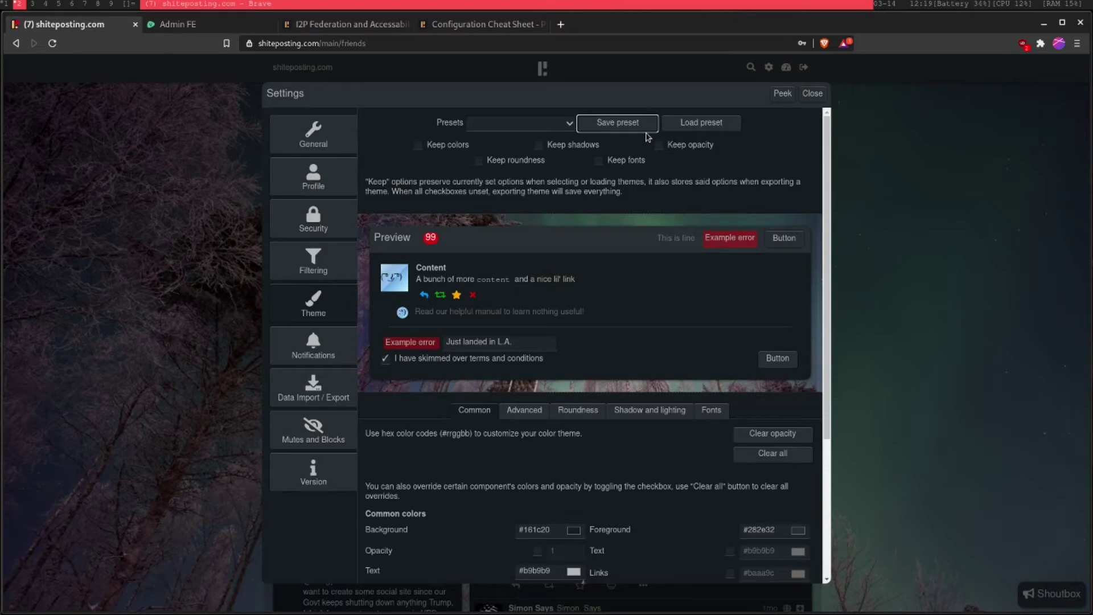
- Log into the server with the cloud alias and list /var/lib/pleroma
{"action": "key", "text": "super+Return"}
{"action": "type", "text": "cloud"}
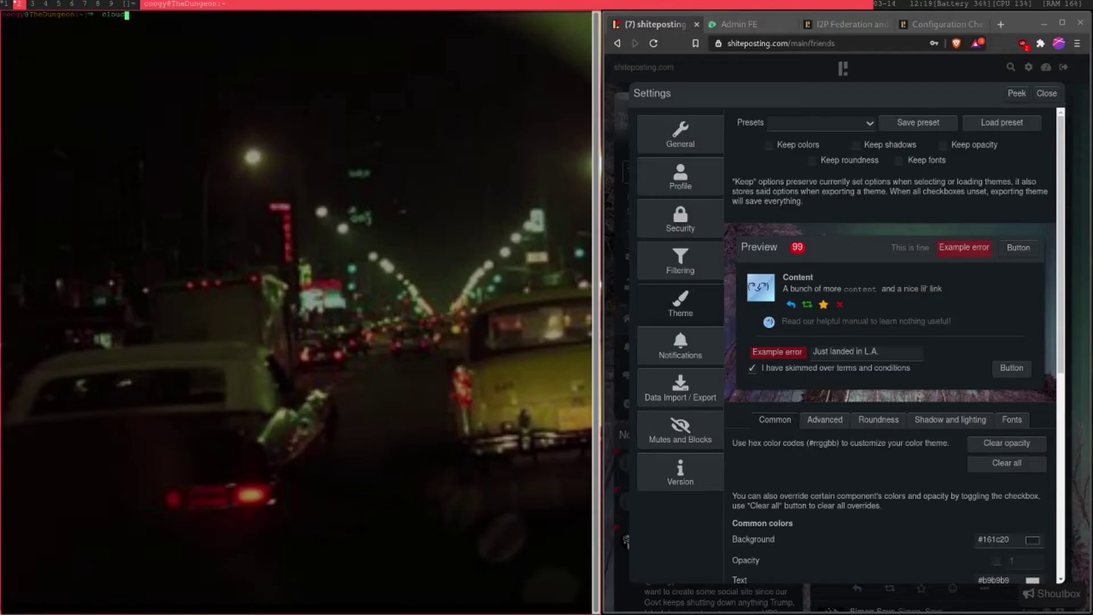
{"action": "key", "text": "Return"}
{"action": "type", "text": "c"}
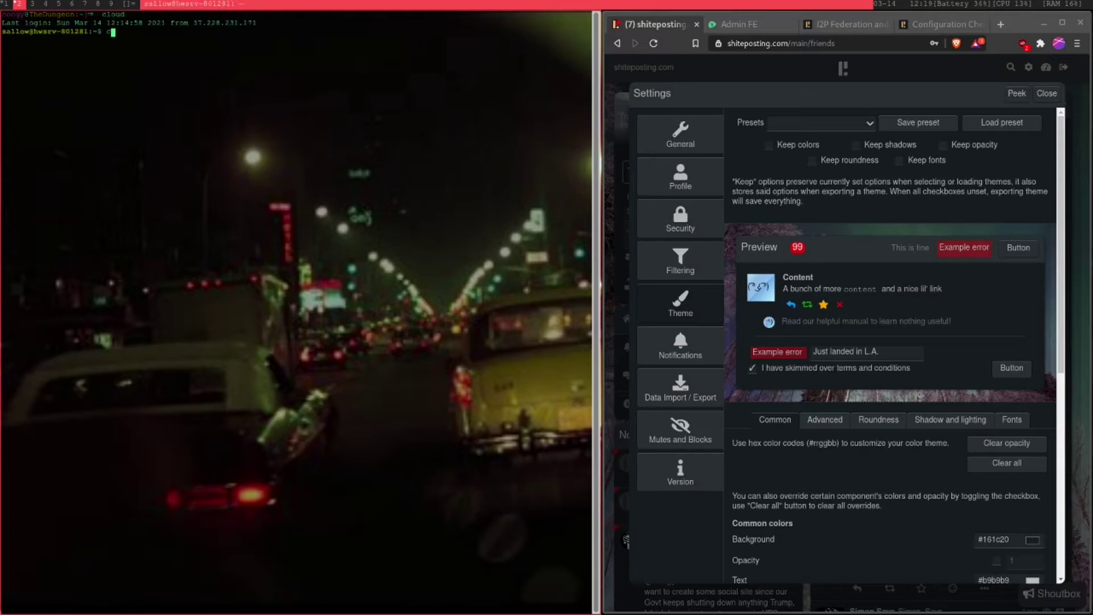
{"action": "type", "text": "d /var/lib/ple"}
{"action": "key", "text": "Tab"}
{"action": "key", "text": "Return"}
{"action": "type", "text": "ls"}
{"action": "key", "text": "Return"}
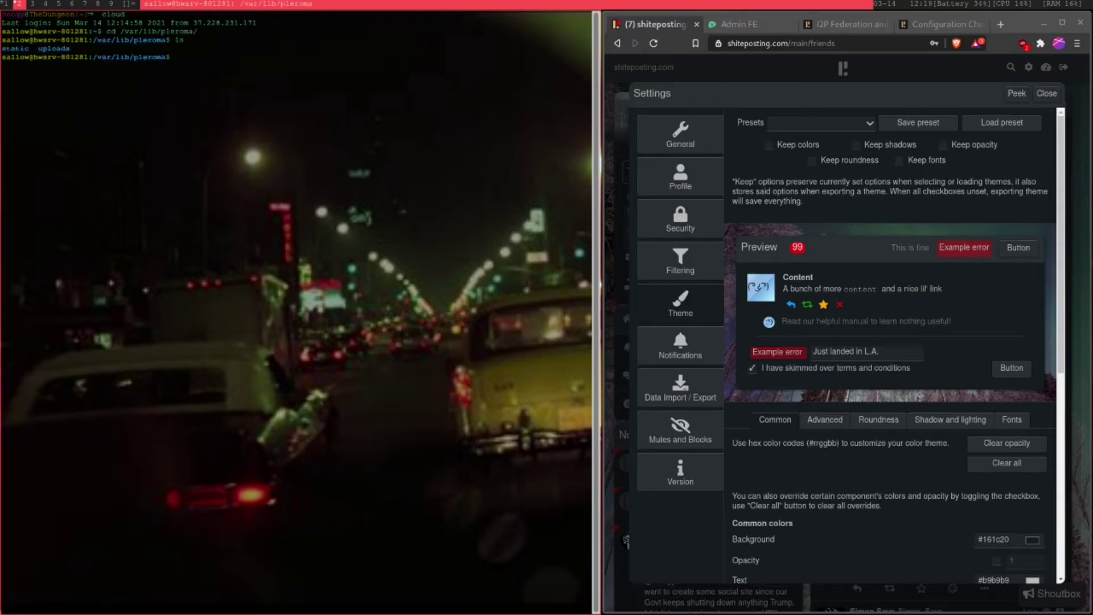
- Move into the static folder and list its contents
{"action": "type", "text": "cd sta"}
{"action": "key", "text": "Tab"}
{"action": "key", "text": "Return"}
{"action": "type", "text": "ls"}
{"action": "key", "text": "Return"}
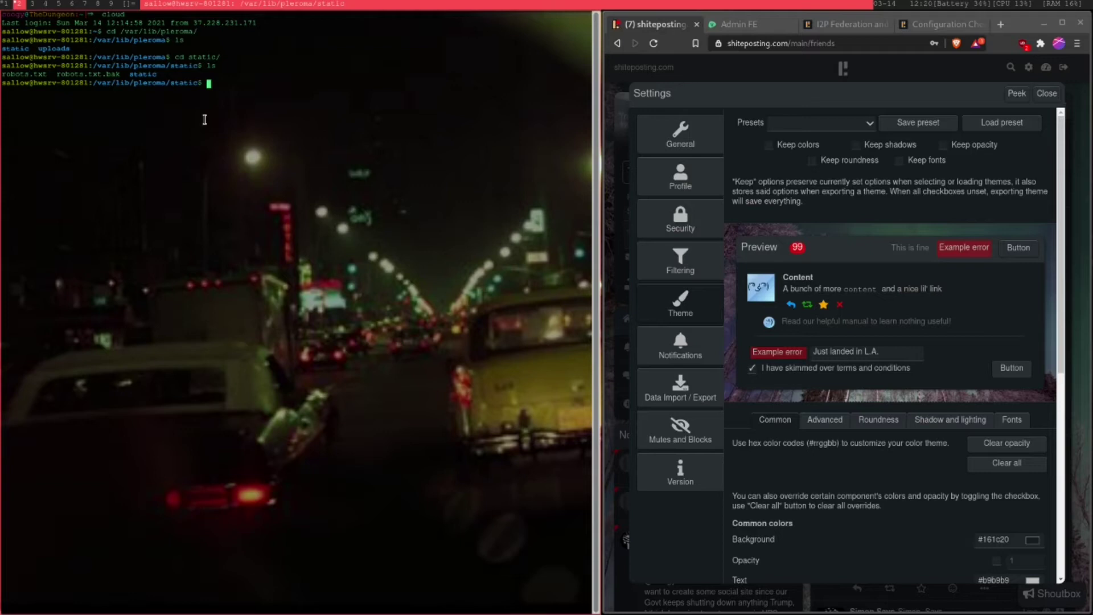
- Enter the nested static folder and confirm terms-of-service.html is listed
{"action": "double_click", "coordinate": [139, 75]}
{"action": "left_click", "coordinate": [170, 115]}
{"action": "type", "text": "mkdir"}
{"action": "type", "text": " static"}
{"action": "key", "text": "BackSpace"}
{"action": "key", "text": "BackSpace"}
{"action": "key", "text": "BackSpace"}
{"action": "key", "text": "BackSpace"}
{"action": "key", "text": "BackSpace"}
{"action": "key", "text": "BackSpace"}
{"action": "key", "text": "BackSpace"}
{"action": "key", "text": "BackSpace"}
{"action": "key", "text": "BackSpace"}
{"action": "key", "text": "BackSpace"}
{"action": "key", "text": "BackSpace"}
{"action": "key", "text": "BackSpace"}
{"action": "type", "text": "cd static/"}
{"action": "key", "text": "Return"}
{"action": "type", "text": "ls"}
{"action": "key", "text": "Return"}
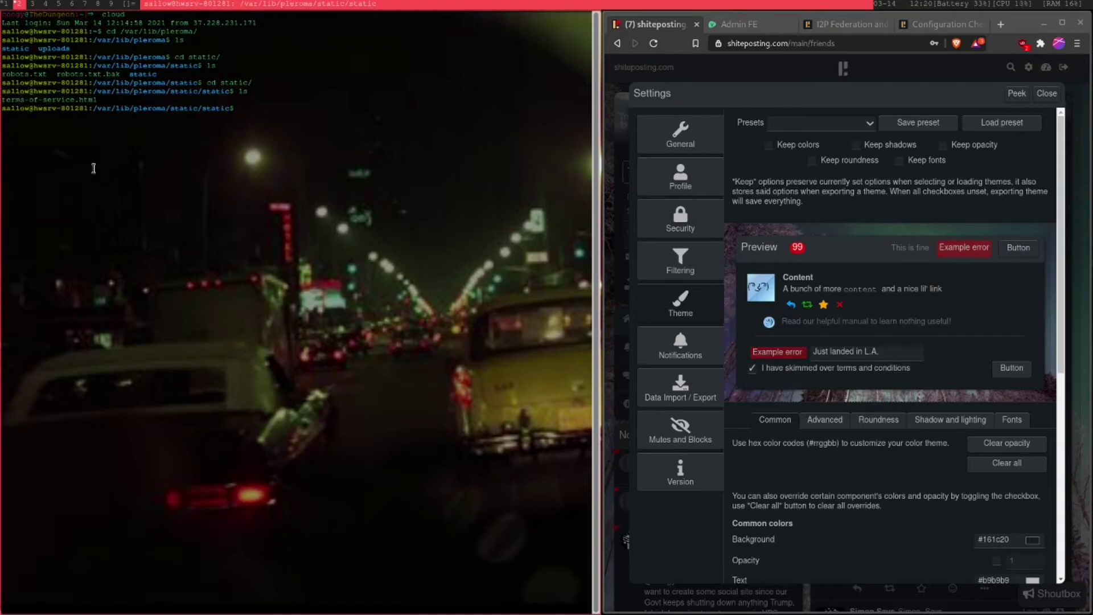
- Close the terminal and settings, review the About page's rules and MRF policies, then return to Timelines
{"action": "key", "text": "super+shift+q"}
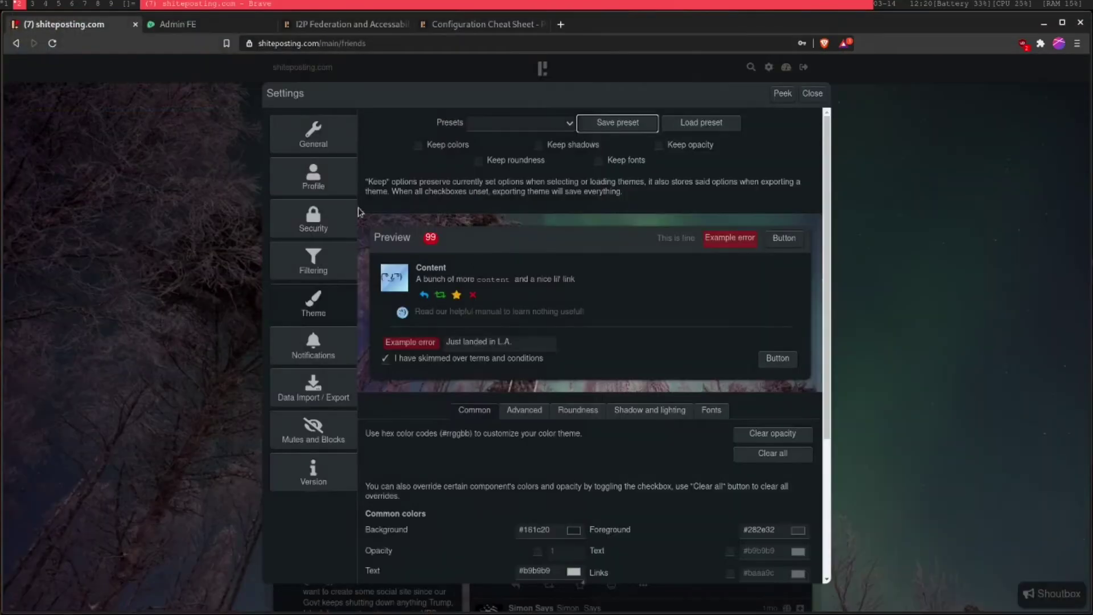
{"action": "left_click", "coordinate": [812, 94]}
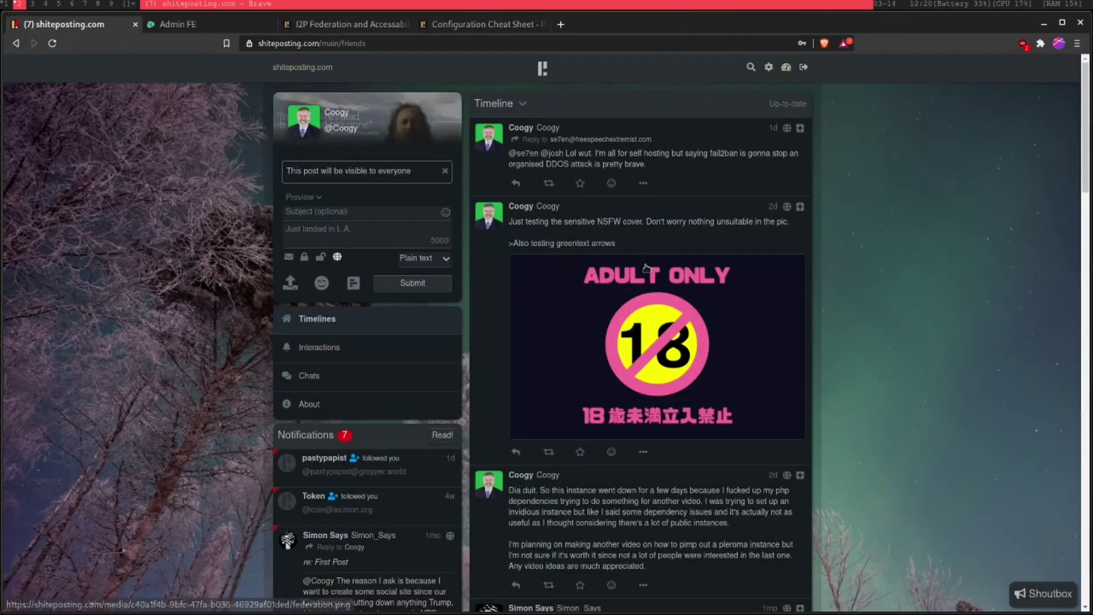
{"action": "left_click", "coordinate": [376, 407]}
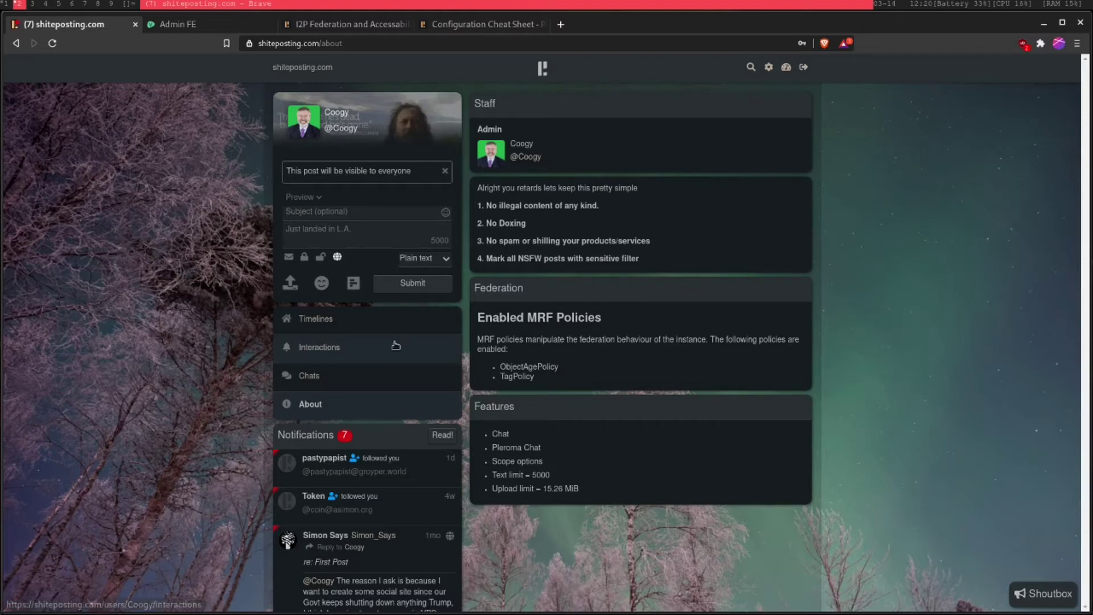
{"action": "left_click", "coordinate": [365, 323]}
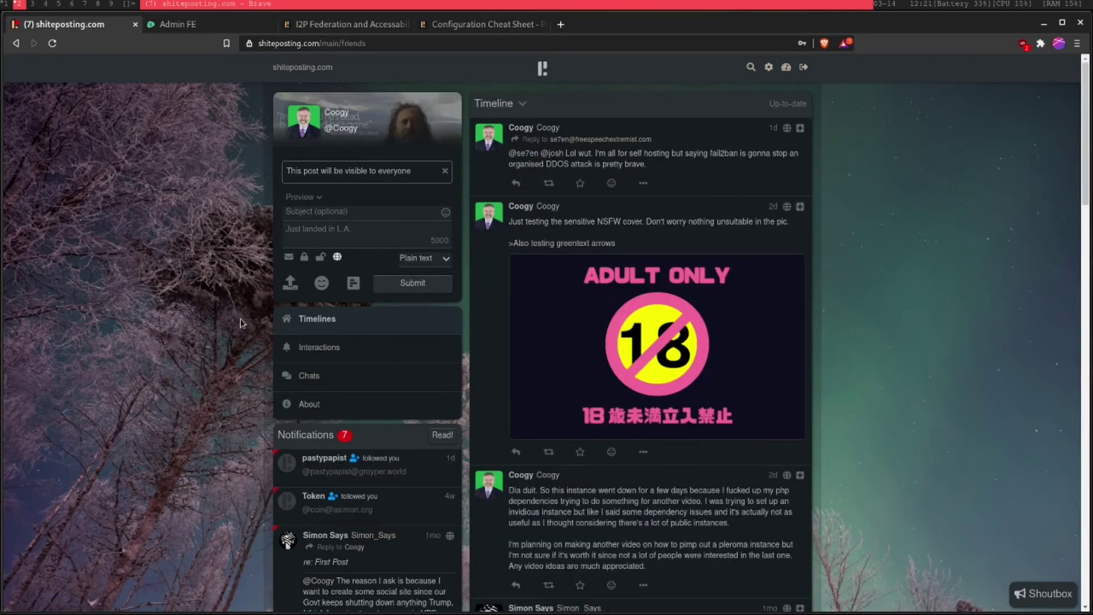
- SSH into the server with cloud and enter /var/lib/pleroma/static
{"action": "key", "text": "super+Return"}
{"action": "type", "text": "cloud"}
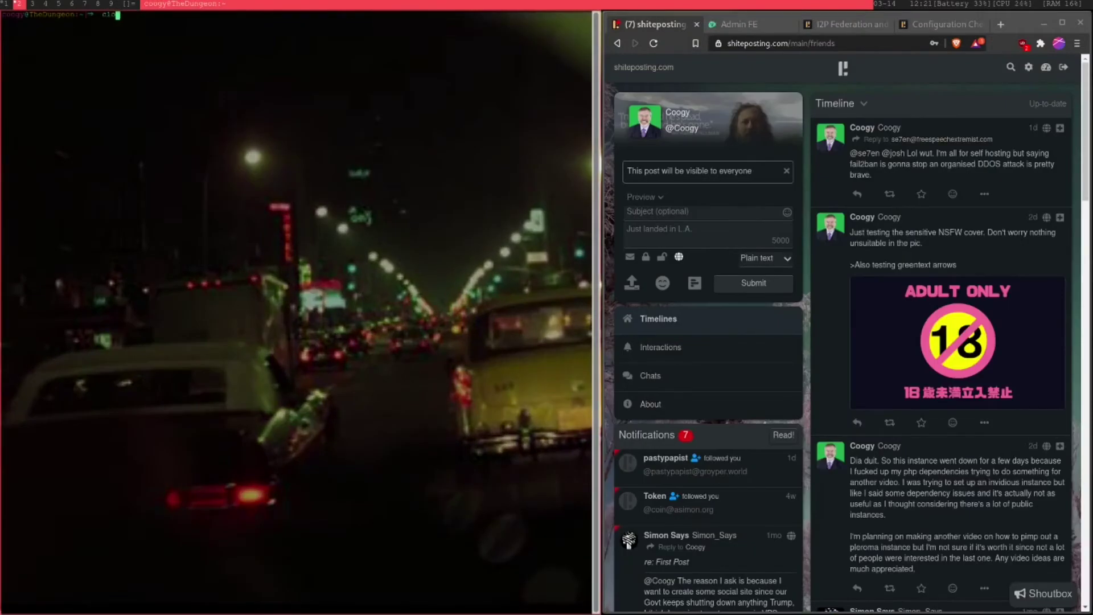
{"action": "key", "text": "Return"}
{"action": "type", "text": "sudo vim new.exs"}
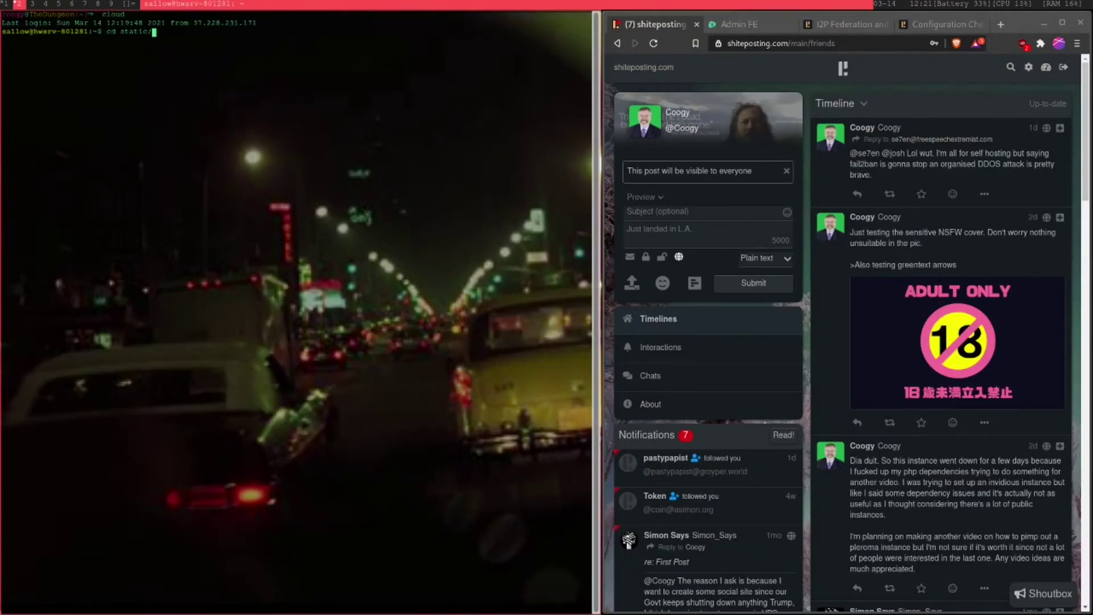
{"action": "key", "text": "Up"}
{"action": "key", "text": "Return"}
{"action": "type", "text": "cd s"}
{"action": "key", "text": "Tab"}
{"action": "key", "text": "Return"}
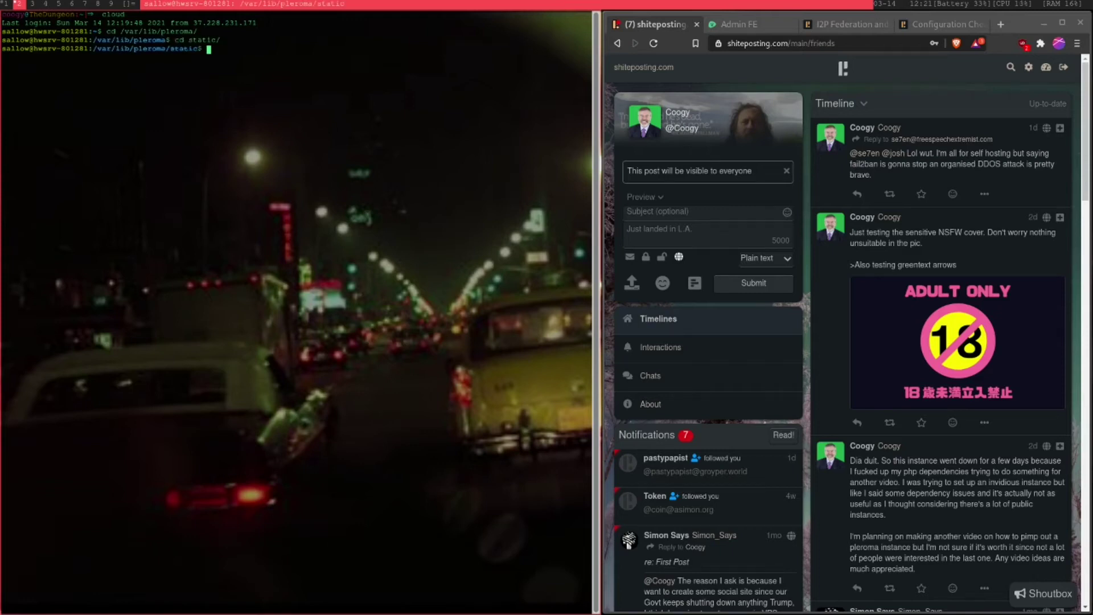
- List the static folder, then enter the inner static folder and list its files
{"action": "type", "text": "touch te"}
{"action": "key", "text": "BackSpace"}
{"action": "key", "text": "BackSpace"}
{"action": "key", "text": "BackSpace"}
{"action": "key", "text": "BackSpace"}
{"action": "key", "text": "BackSpace"}
{"action": "key", "text": "BackSpace"}
{"action": "key", "text": "BackSpace"}
{"action": "key", "text": "BackSpace"}
{"action": "type", "text": "ls"}
{"action": "key", "text": "Return"}
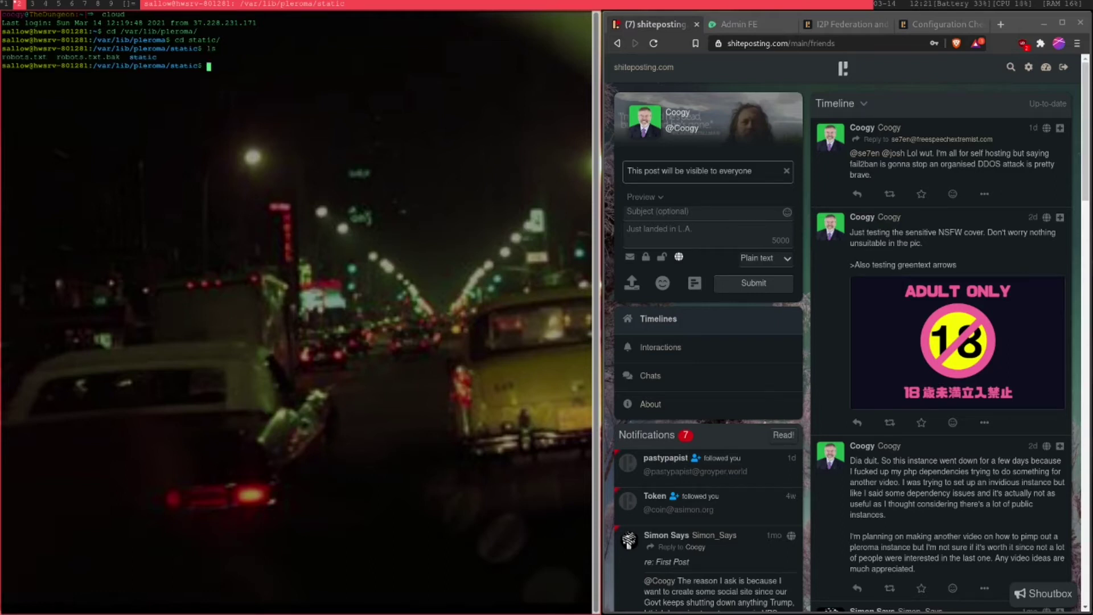
{"action": "type", "text": "cd s"}
{"action": "key", "text": "Tab"}
{"action": "key", "text": "Return"}
{"action": "type", "text": "ls"}
{"action": "key", "text": "Return"}
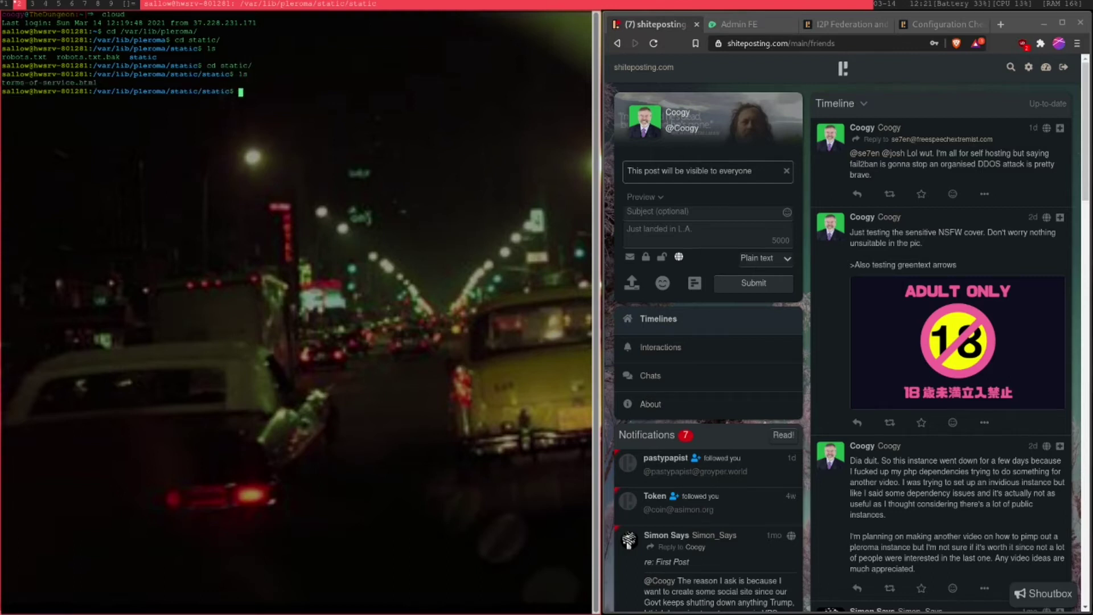
- Copy the terms-of-service.html name, then launch and quit an empty Vim session
{"action": "double_click", "coordinate": [73, 84]}
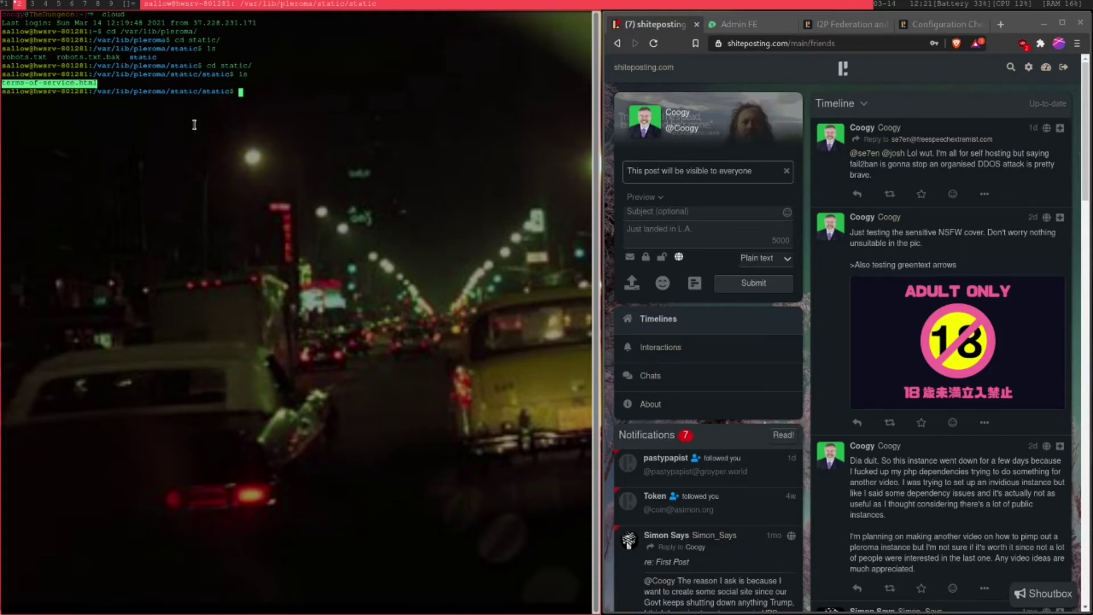
{"action": "left_click", "coordinate": [268, 54]}
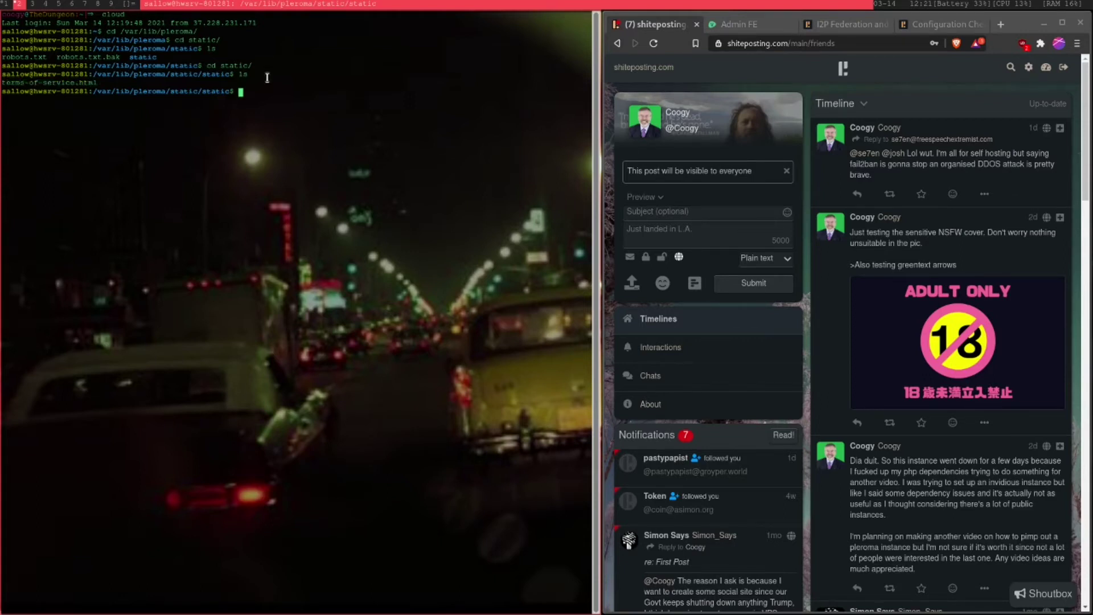
{"action": "type", "text": "touch"}
{"action": "key", "text": "BackSpace"}
{"action": "key", "text": "BackSpace"}
{"action": "key", "text": "BackSpace"}
{"action": "key", "text": "BackSpace"}
{"action": "key", "text": "BackSpace"}
{"action": "key", "text": "BackSpace"}
{"action": "type", "text": "vim"}
{"action": "key", "text": "Return"}
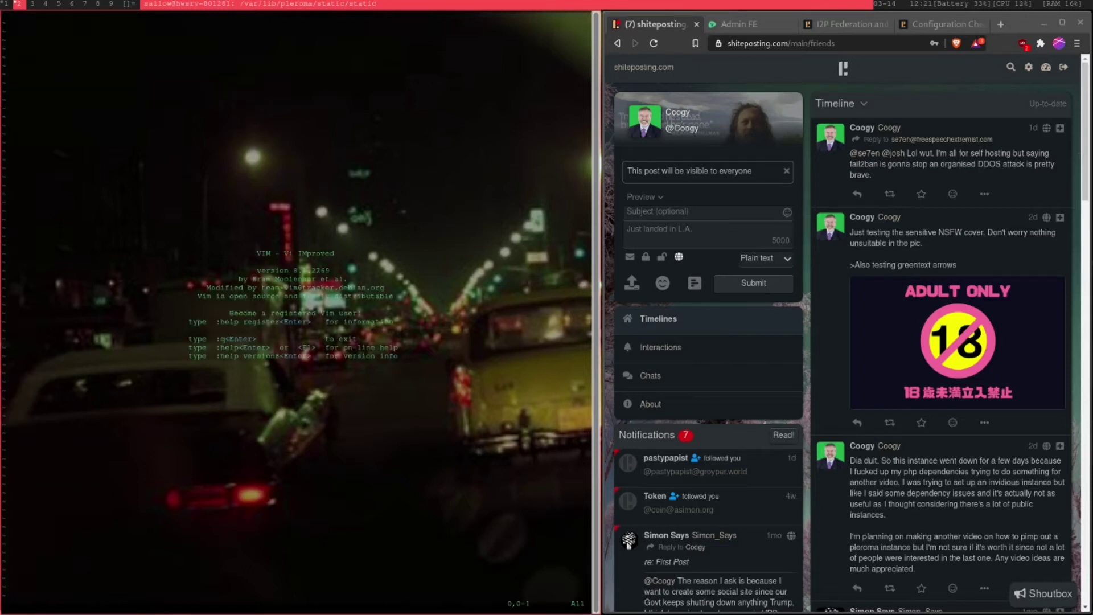
{"action": "type", "text": ":q"}
{"action": "key", "text": "Return"}
- Read terms-of-service.html's four rules in Vim, then quit and close the terminal
{"action": "type", "text": "vim terms-of-service.html"}
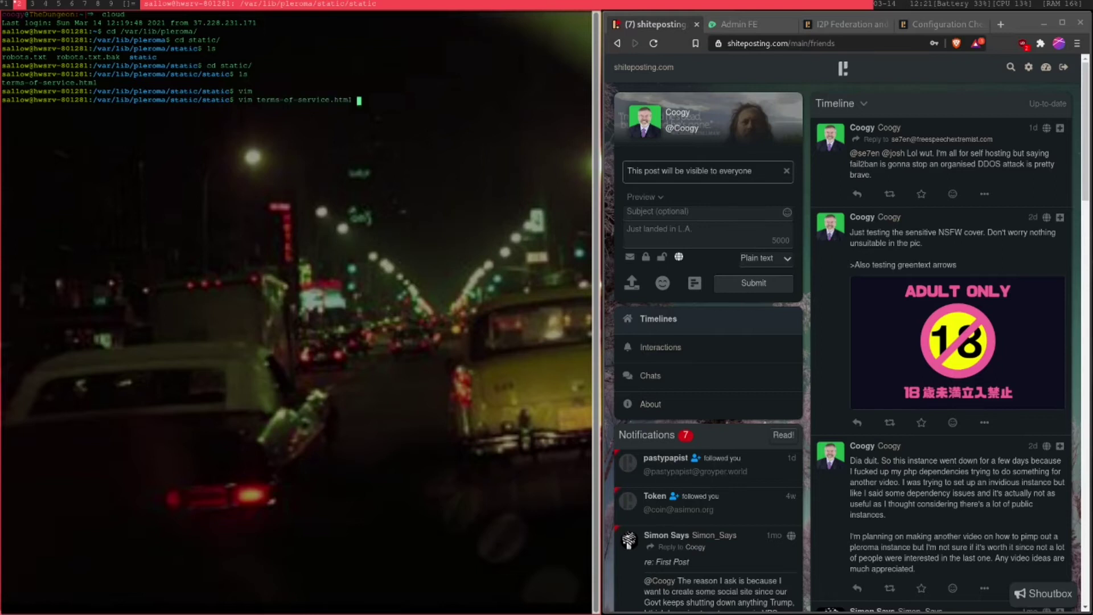
{"action": "key", "text": "Return"}
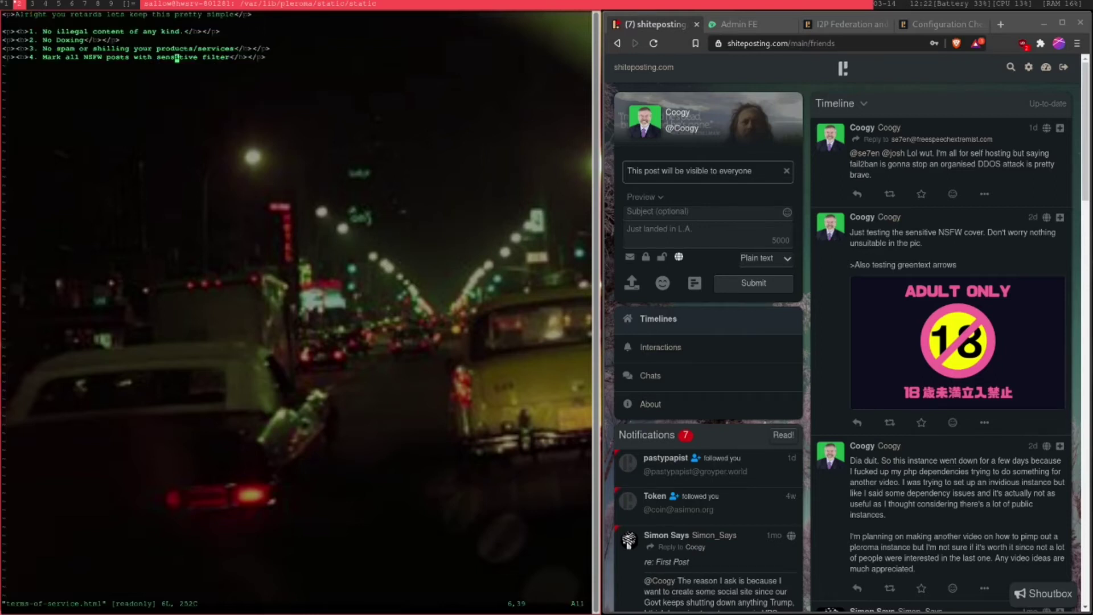
{"action": "key", "text": "Up"}
{"action": "key", "text": "Up"}
{"action": "key", "text": "Up"}
{"action": "key", "text": "Up"}
{"action": "key", "text": "Up"}
{"action": "key", "text": "w"}
{"action": "key", "text": "w"}
{"action": "key", "text": "j"}
{"action": "key", "text": "j"}
{"action": "key", "text": "b"}
{"action": "key", "text": "b"}
{"action": "key", "text": "b"}
{"action": "key", "text": "j"}
{"action": "key", "text": "j"}
{"action": "key", "text": "k"}
{"action": "key", "text": "k"}
{"action": "type", "text": ":q"}
{"action": "key", "text": "Return"}
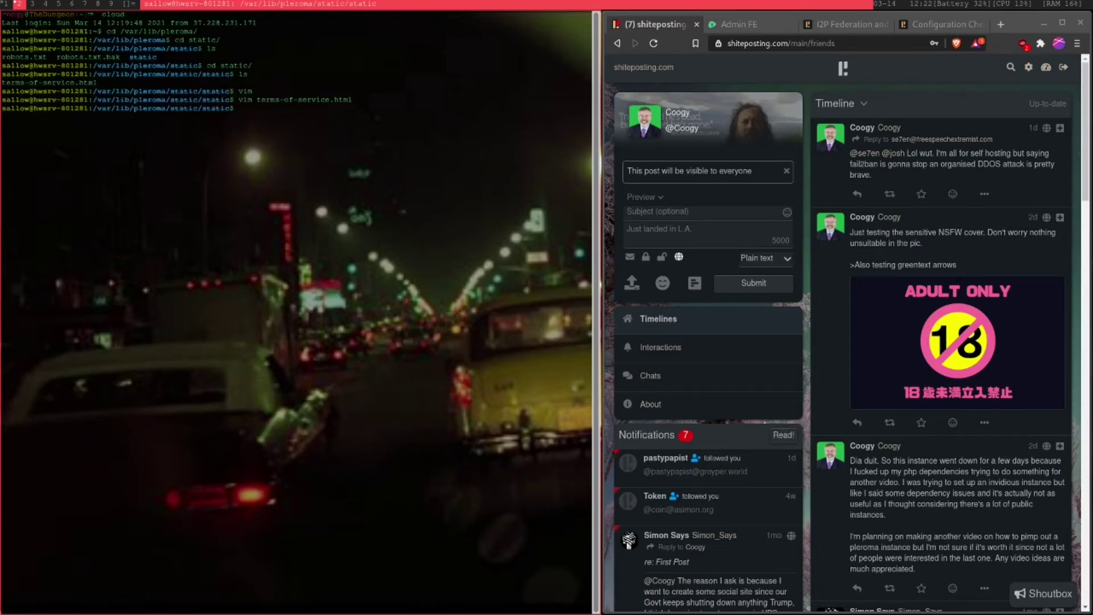
{"action": "key", "text": "ctrl+d"}
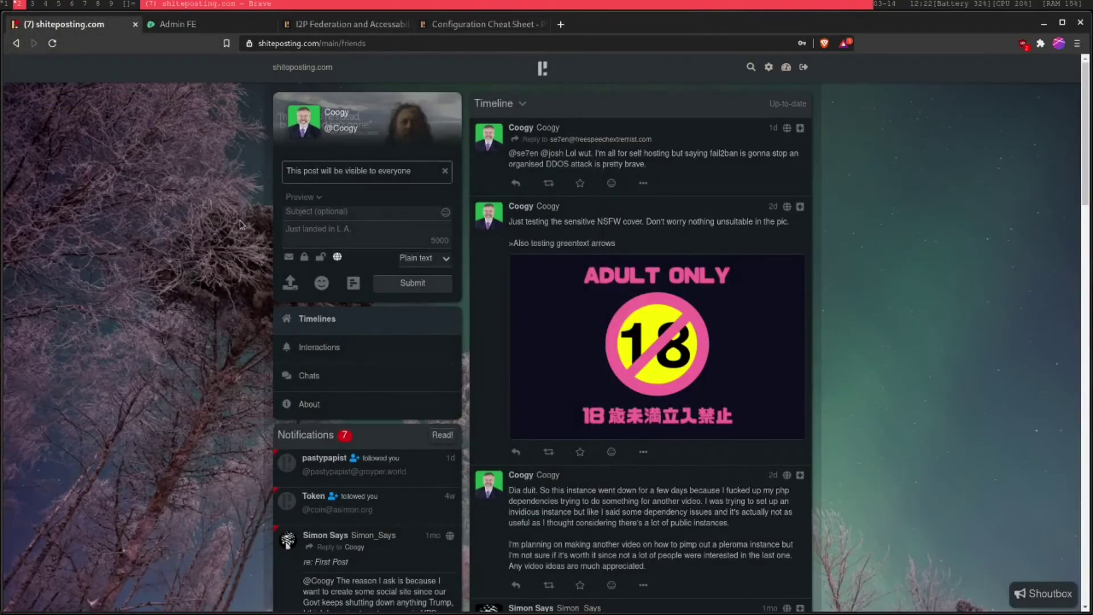
- Switch to the Theming your instance guide and scroll through it
{"action": "scroll", "coordinate": [240, 225], "scroll_direction": "down", "scroll_amount": 2}
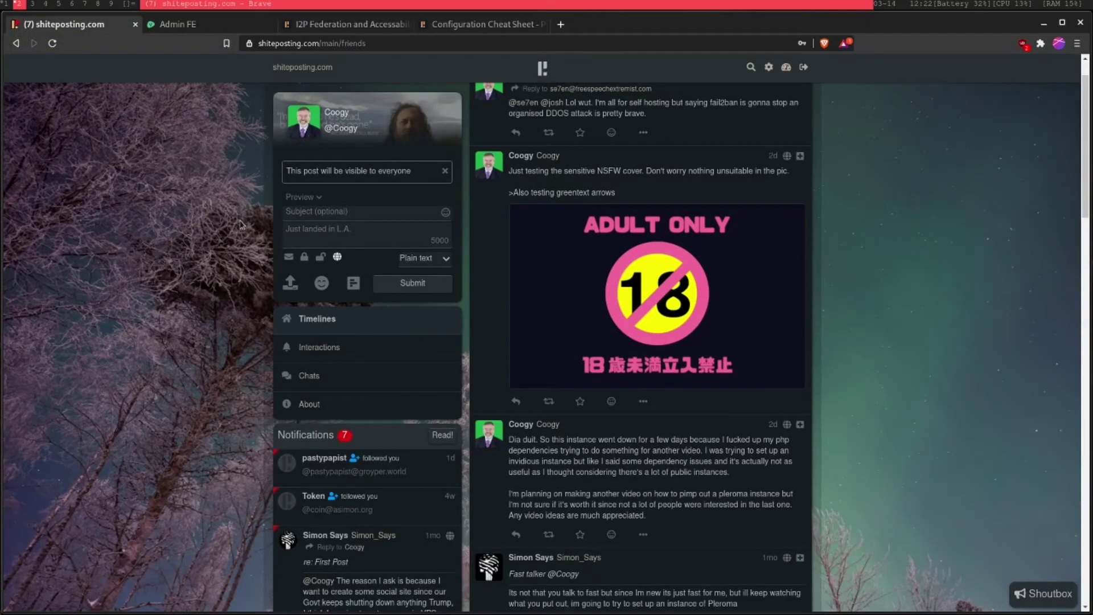
{"action": "key", "text": "ctrl+4"}
{"action": "key", "text": "ctrl+Tab"}
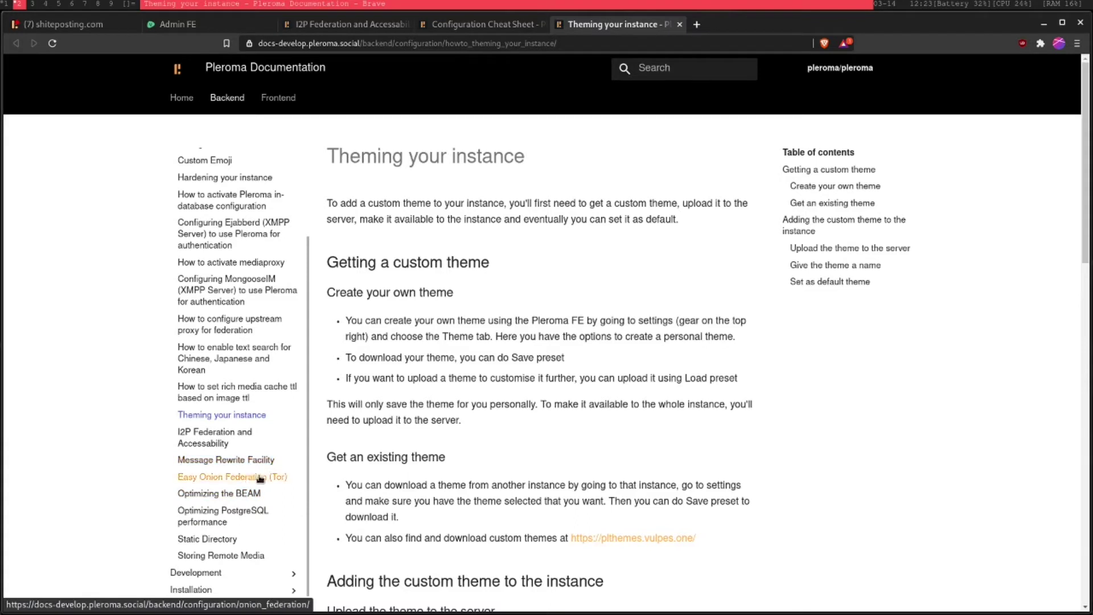
{"action": "scroll", "coordinate": [253, 501], "scroll_direction": "up", "scroll_amount": 2}
{"action": "scroll", "coordinate": [248, 473], "scroll_direction": "down", "scroll_amount": 2}
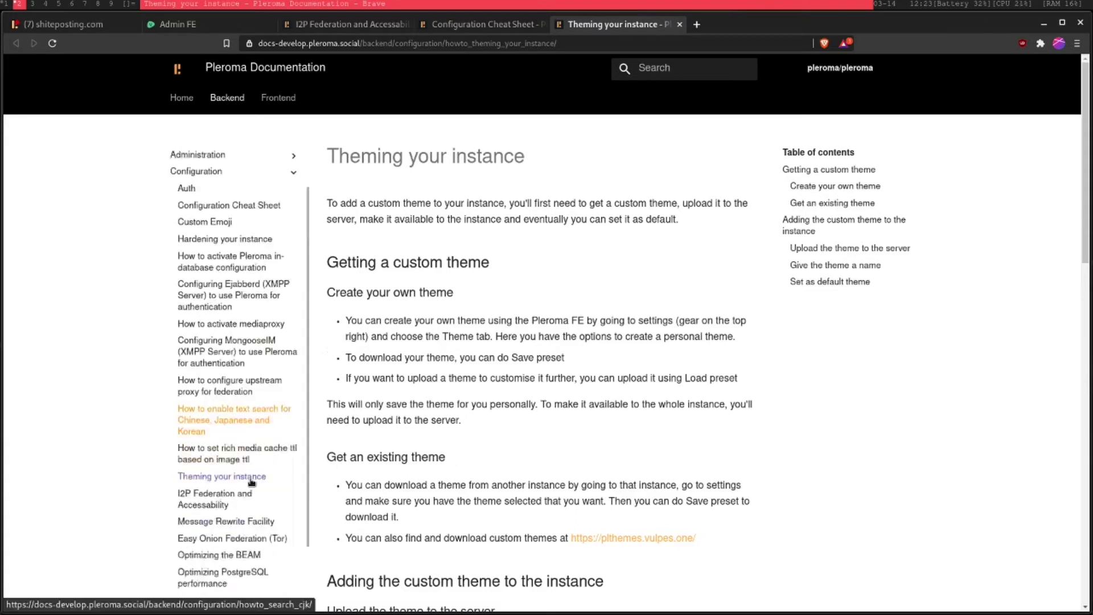
{"action": "scroll", "coordinate": [251, 483], "scroll_direction": "up", "scroll_amount": 2}
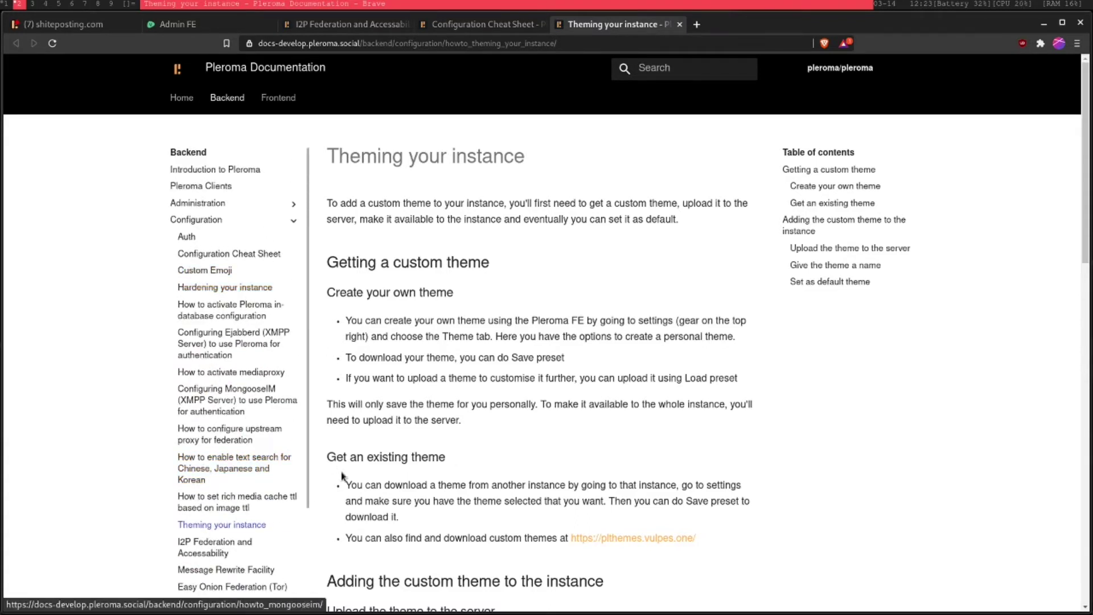
{"action": "scroll", "coordinate": [540, 436], "scroll_direction": "down", "scroll_amount": 8}
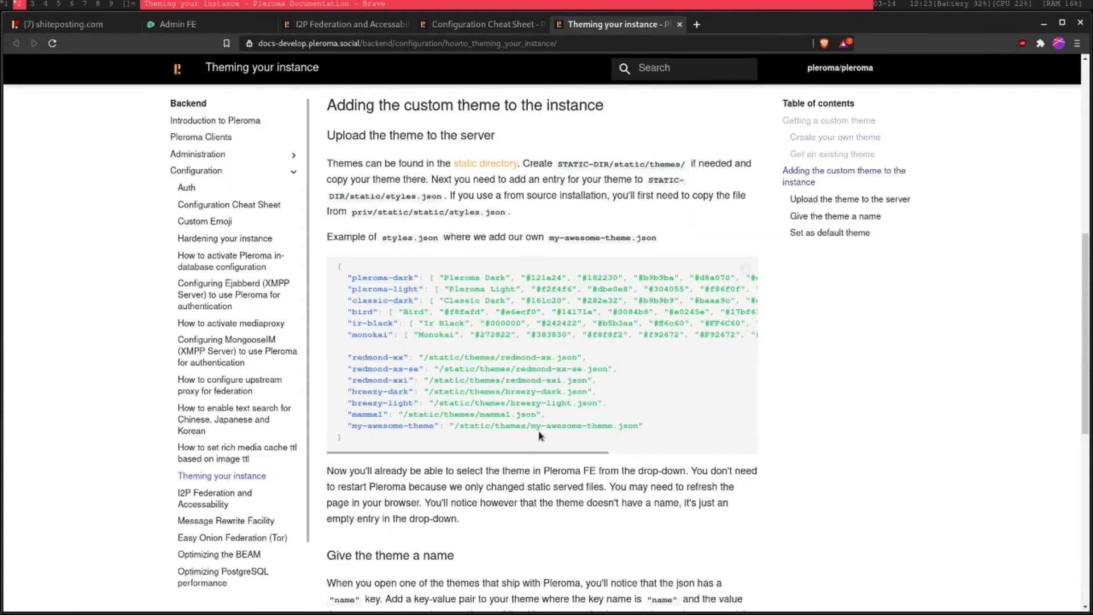
{"action": "scroll", "coordinate": [540, 436], "scroll_direction": "down", "scroll_amount": 8}
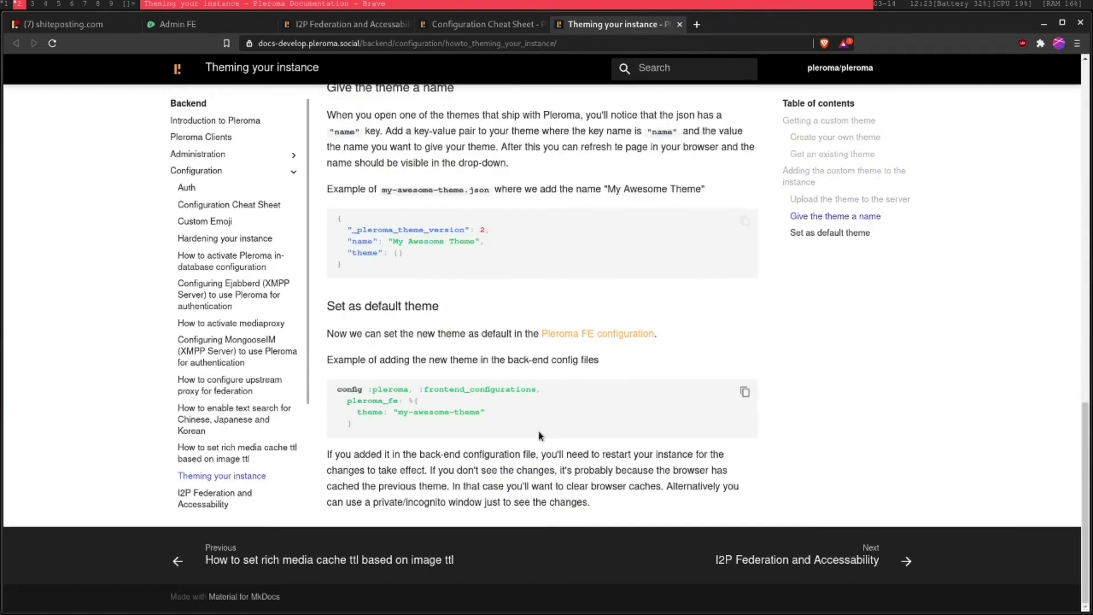
{"action": "scroll", "coordinate": [540, 437], "scroll_direction": "up", "scroll_amount": 4}
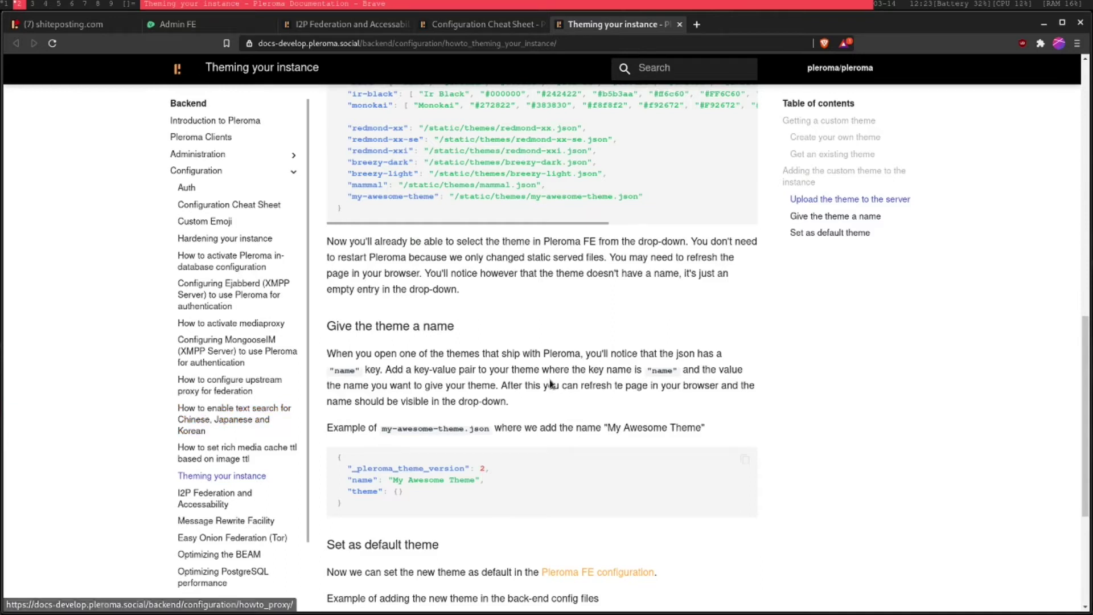
- Compare with the instance's theme settings, then select 'styles' in the guide's styles.json section
{"action": "key", "text": "ctrl+1"}
{"action": "scroll", "coordinate": [628, 311], "scroll_direction": "down", "scroll_amount": 2}
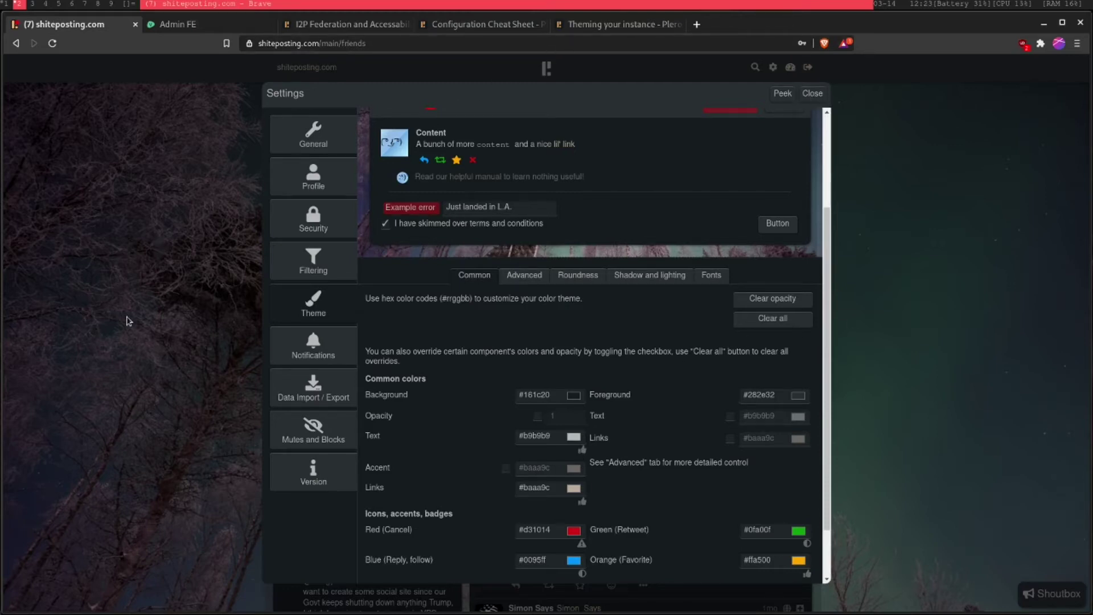
{"action": "key", "text": "ctrl+5"}
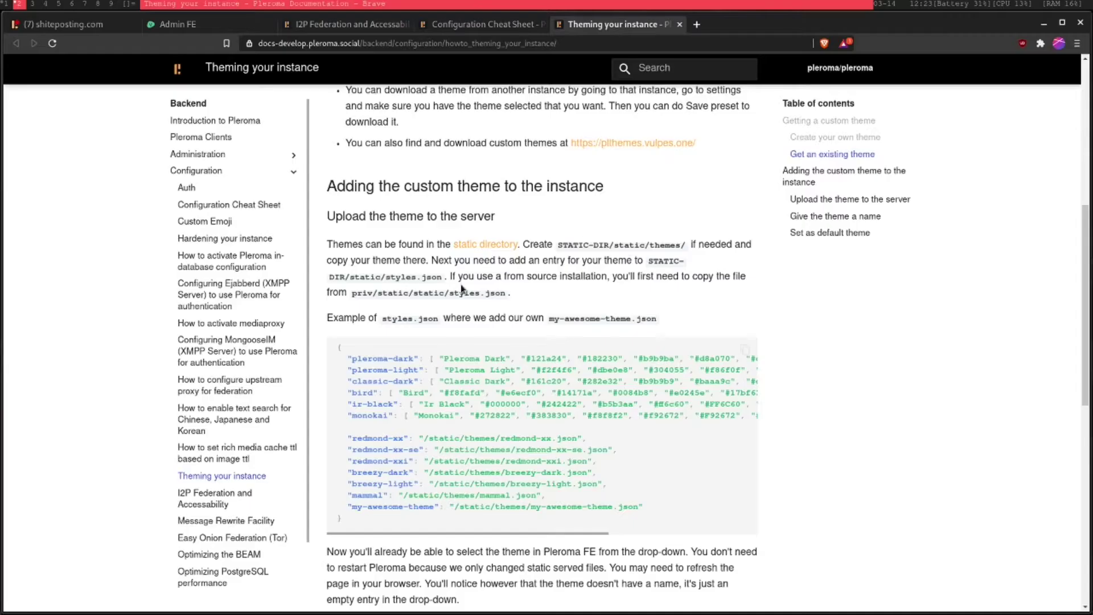
{"action": "double_click", "coordinate": [404, 277]}
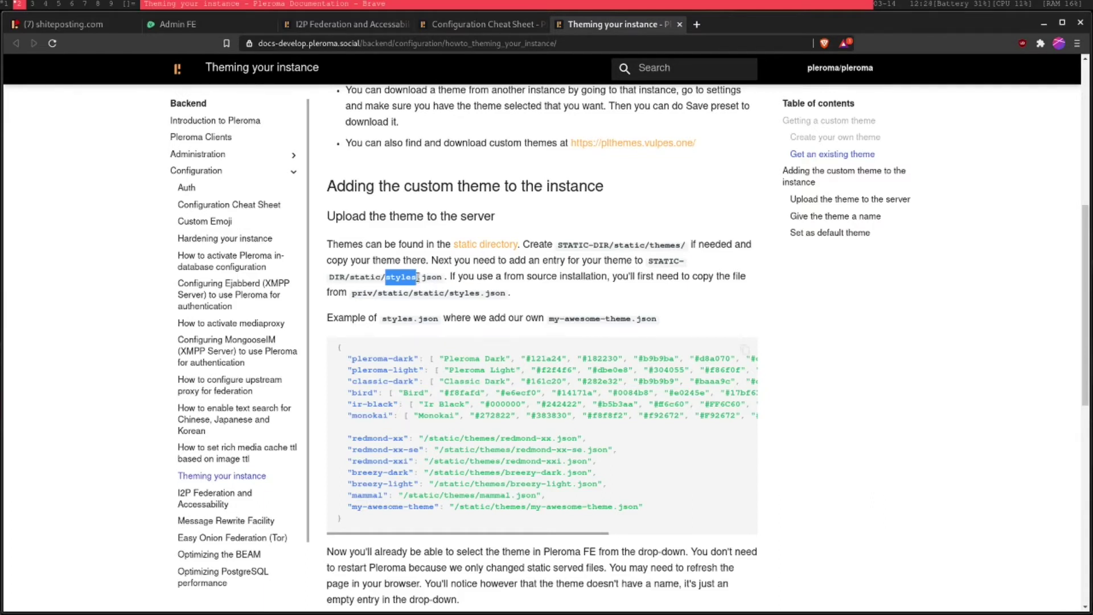
- Close the docs tab, SSH into the server with cloud, and list /etc/pleroma
{"action": "key", "text": "ctrl+w"}
{"action": "key", "text": "ctrl+1"}
{"action": "key", "text": "super+Return"}
{"action": "type", "text": "cloud"}
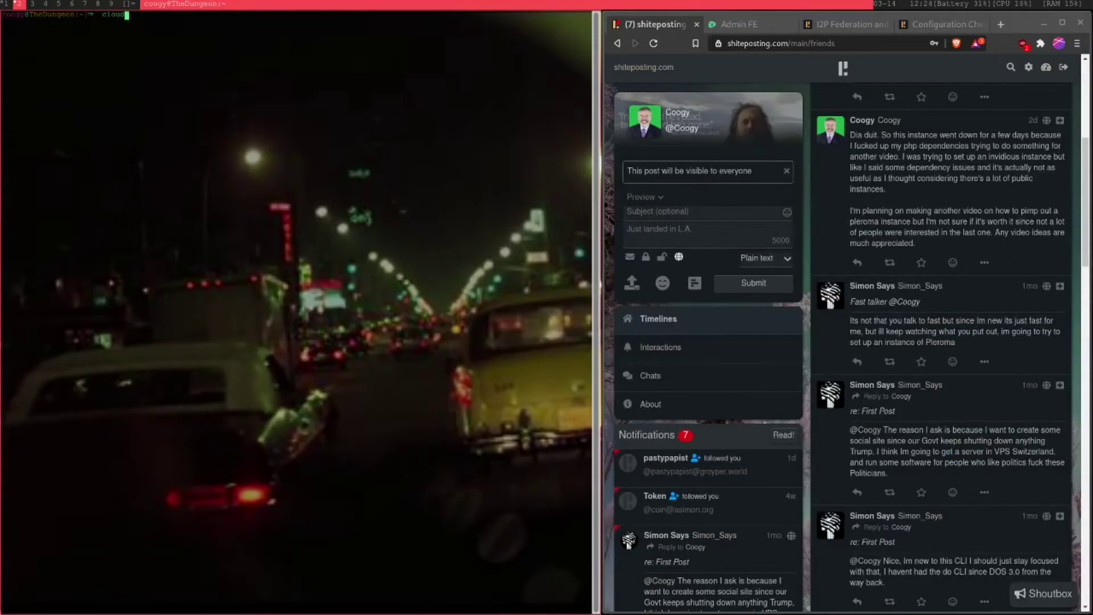
{"action": "key", "text": "Return"}
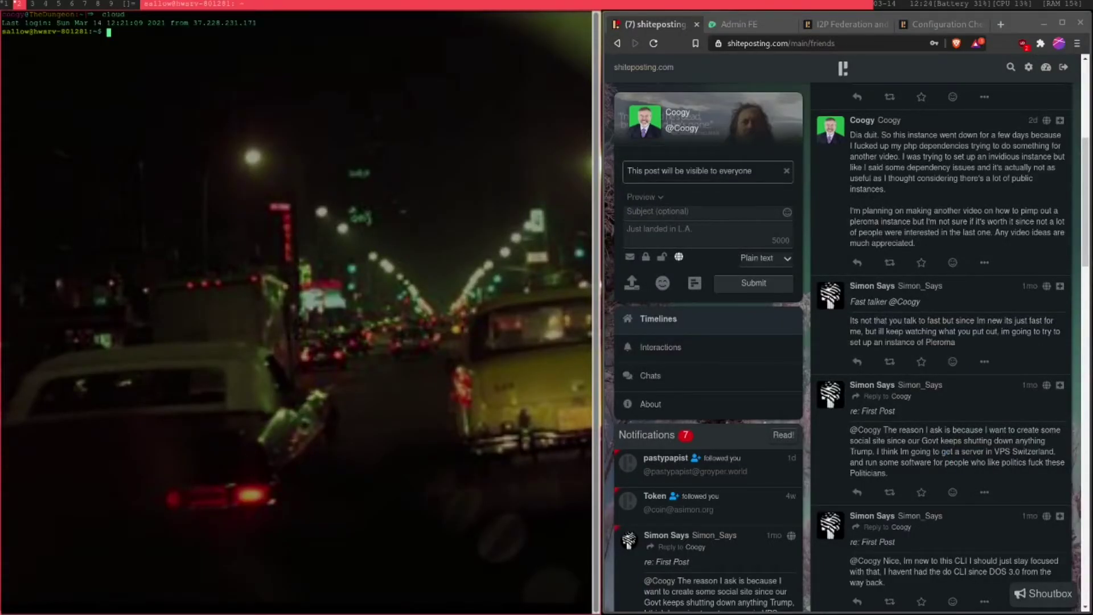
{"action": "type", "text": "cd /etc/pleroma/"}
{"action": "key", "text": "Return"}
{"action": "type", "text": "ls"}
{"action": "key", "text": "Return"}
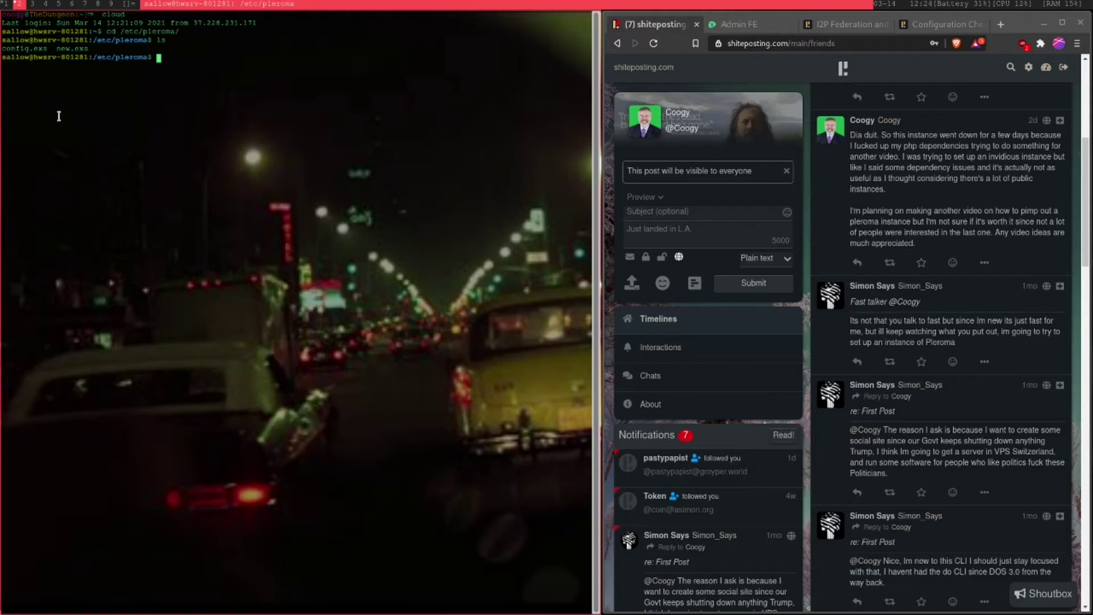
- Abandon opening config.exs and open new.exs in Vim instead
{"action": "double_click", "coordinate": [26, 47]}
{"action": "type", "text": "vim"}
{"action": "middle_click", "coordinate": [86, 105]}
{"action": "key", "text": "Return"}
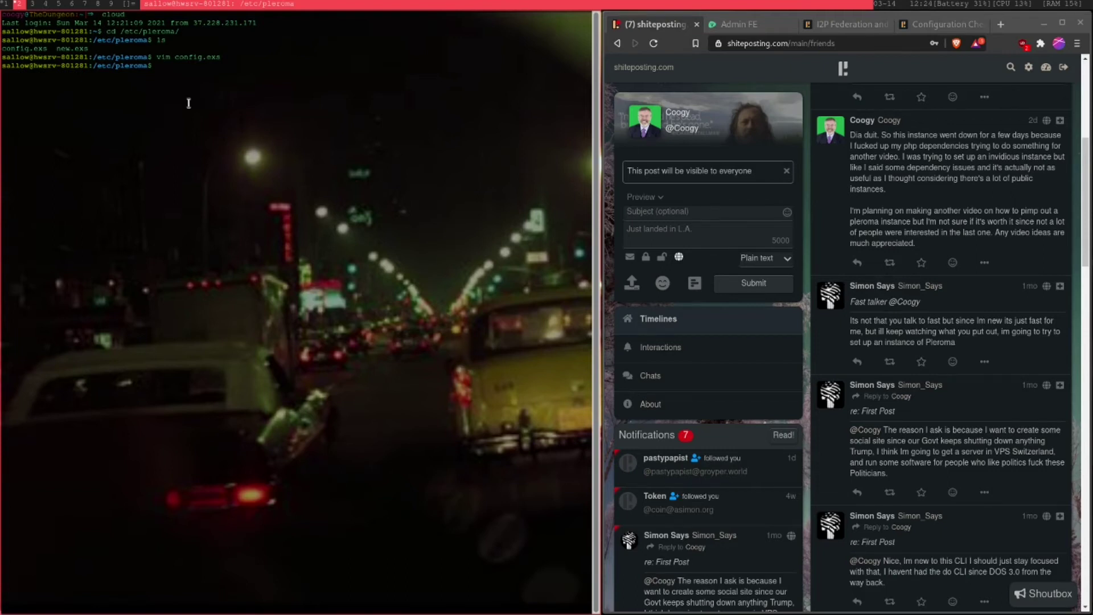
{"action": "type", "text": "vim new.exs"}
{"action": "key", "text": "Return"}
{"action": "key", "text": "b"}
{"action": "key", "text": "b"}
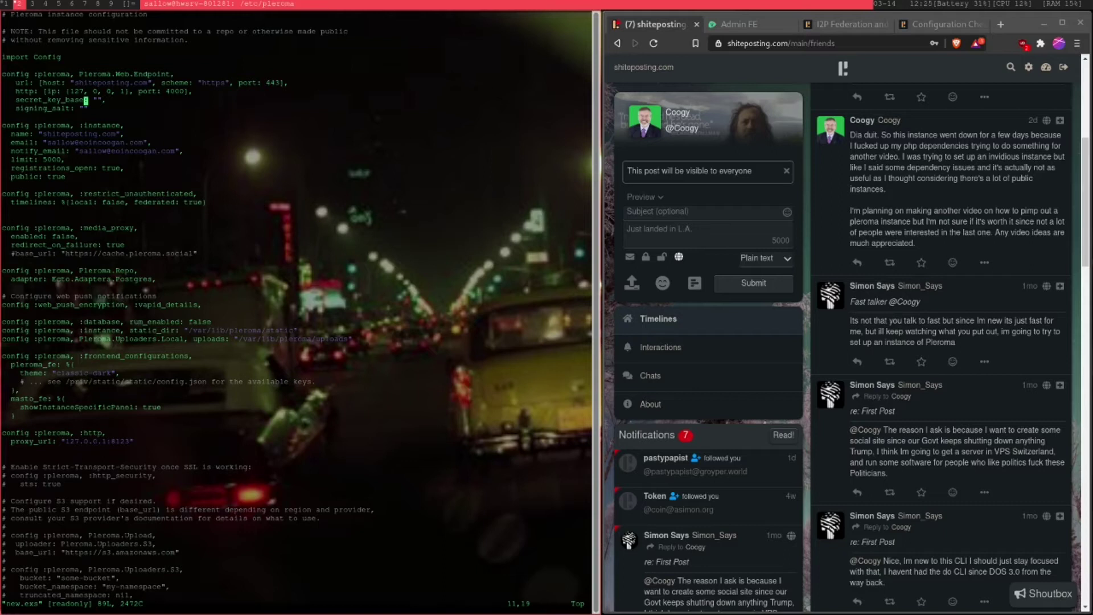
- Move through new.exs from the endpoint settings to frontend_configurations and back to line 33
{"action": "key", "text": "j"}
{"action": "key", "text": "j"}
{"action": "key", "text": "j"}
{"action": "key", "text": "j"}
{"action": "key", "text": "2"}
{"action": "key", "text": "6"}
{"action": "key", "text": "j"}
{"action": "key", "text": "k"}
{"action": "key", "text": "7"}
{"action": "key", "text": "k"}
{"action": "key", "text": "k"}
{"action": "key", "text": "j"}
{"action": "key", "text": "j"}
{"action": "key", "text": "j"}
{"action": "key", "text": "j"}
{"action": "key", "text": "j"}
{"action": "key", "text": "j"}
{"action": "key", "text": "j"}
{"action": "key", "text": "j"}
{"action": "key", "text": "j"}
{"action": "key", "text": "j"}
{"action": "key", "text": "j"}
{"action": "key", "text": "j"}
{"action": "key", "text": "j"}
{"action": "key", "text": "j"}
{"action": "key", "text": "j"}
{"action": "key", "text": "j"}
{"action": "key", "text": "j"}
{"action": "key", "text": "j"}
{"action": "key", "text": "j"}
{"action": "key", "text": "j"}
{"action": "key", "text": "j"}
{"action": "key", "text": "j"}
{"action": "key", "text": "j"}
{"action": "key", "text": "j"}
{"action": "key", "text": "j"}
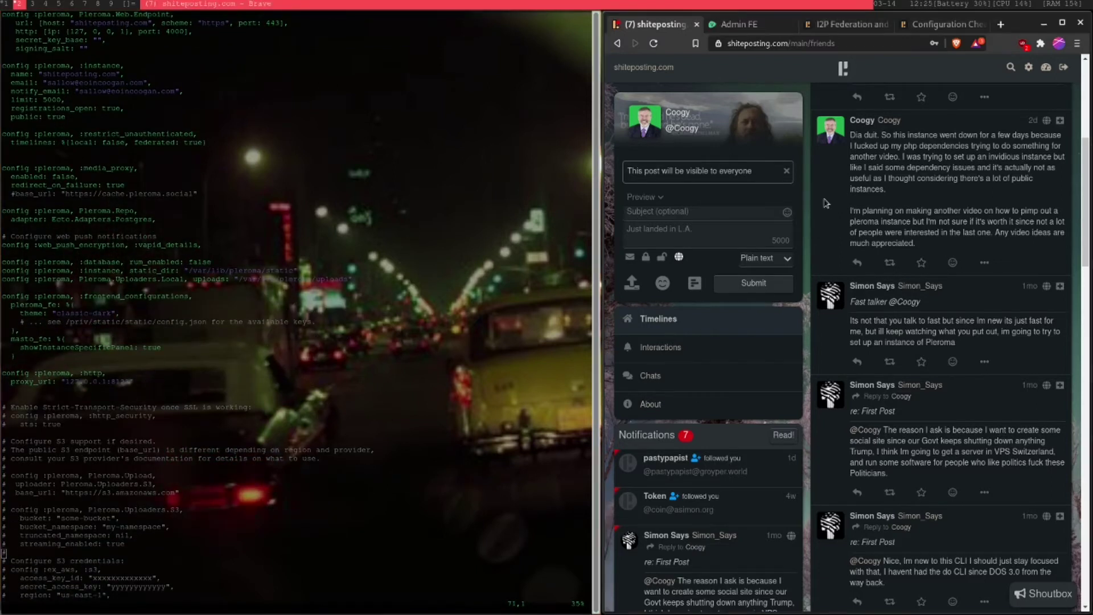
- Scroll back up in the config, then open the list of timeline choices
{"action": "scroll", "coordinate": [825, 203], "scroll_direction": "up", "scroll_amount": 5}
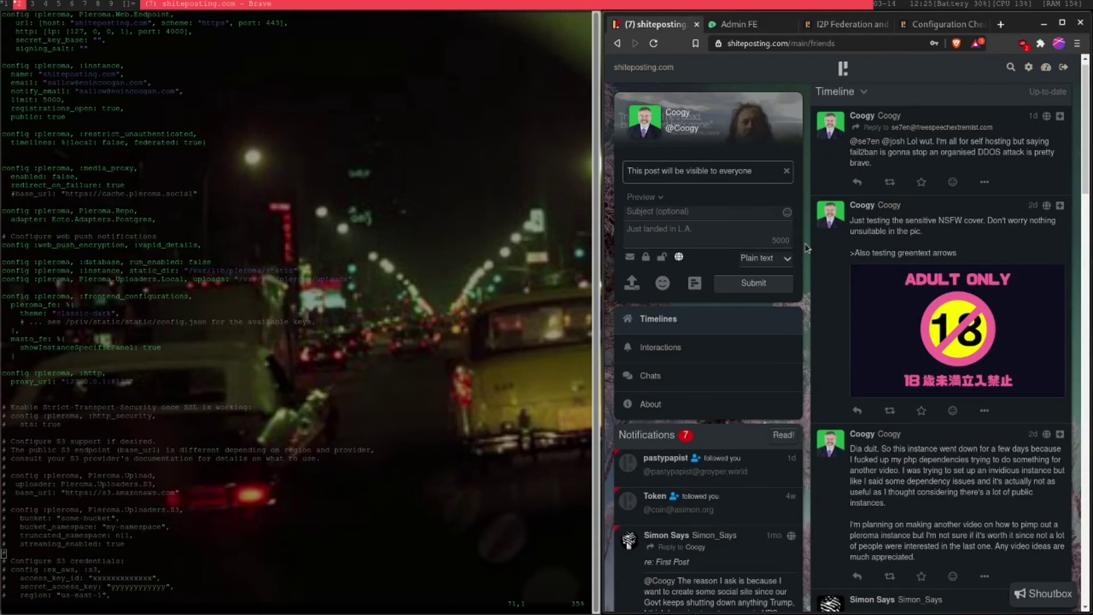
{"action": "scroll", "coordinate": [806, 247], "scroll_direction": "up", "scroll_amount": 1}
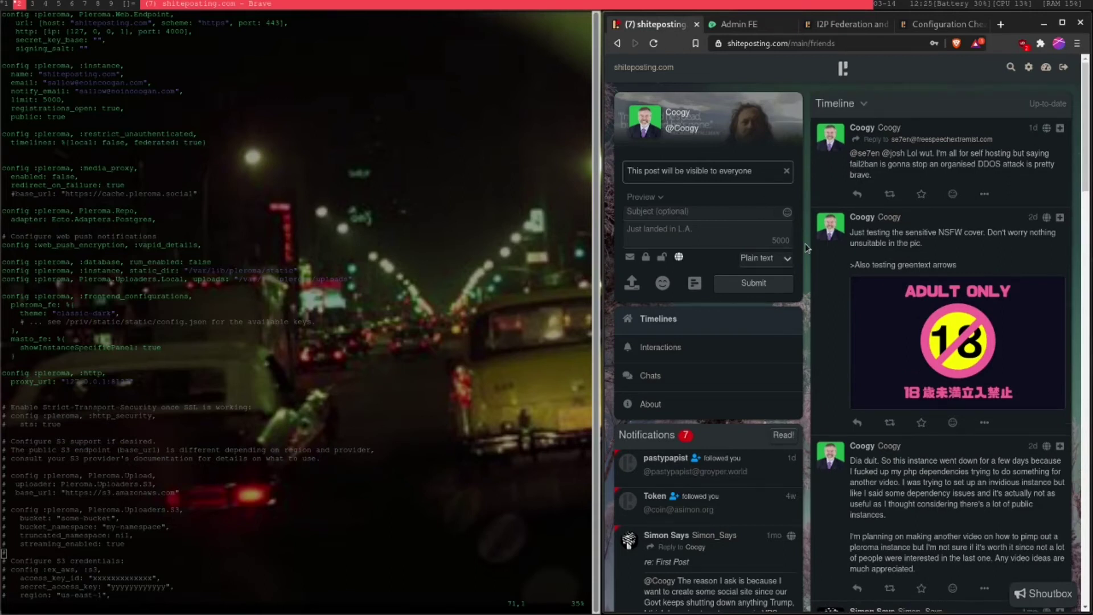
{"action": "left_click", "coordinate": [861, 105]}
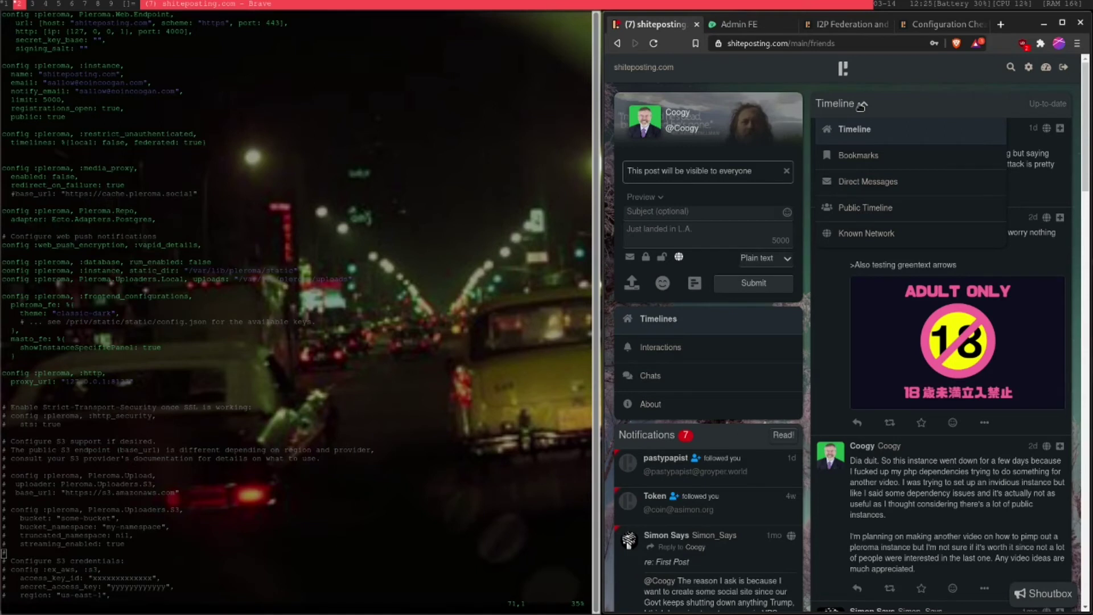
{"action": "left_click", "coordinate": [861, 107]}
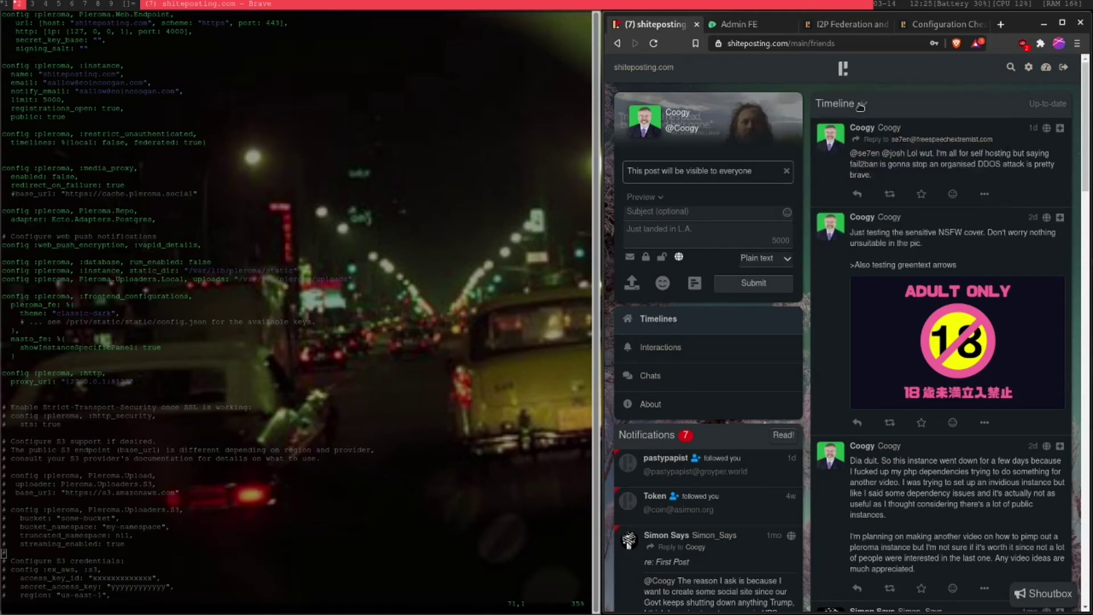
{"action": "scroll", "coordinate": [304, 268], "scroll_direction": "down", "scroll_amount": 2}
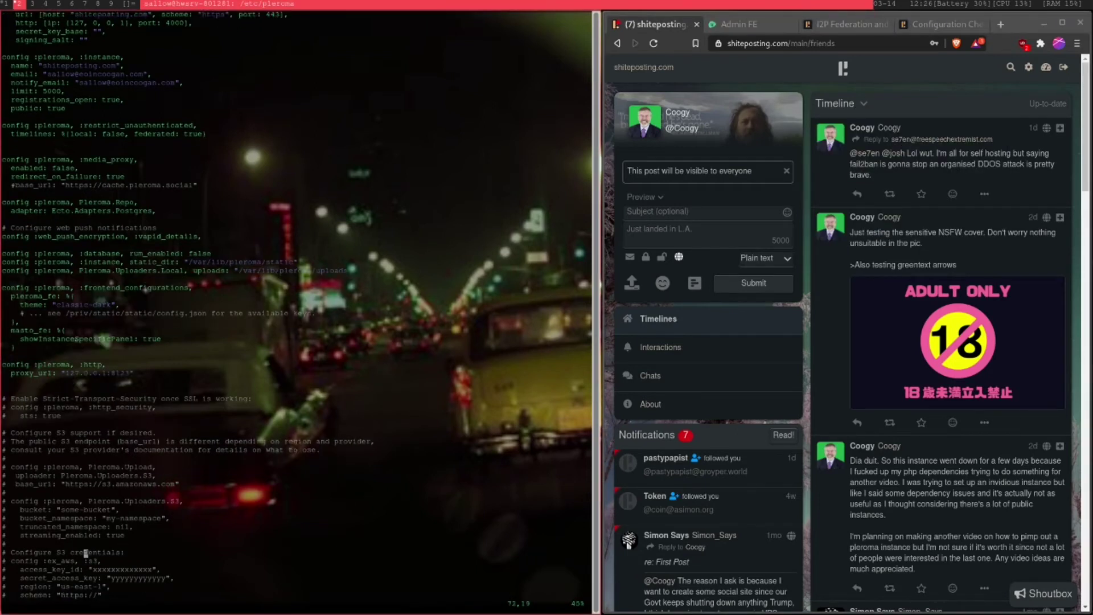
{"action": "key", "text": "k"}
{"action": "key", "text": "k"}
{"action": "key", "text": "k"}
{"action": "key", "text": "k"}
{"action": "key", "text": "k"}
{"action": "key", "text": "k"}
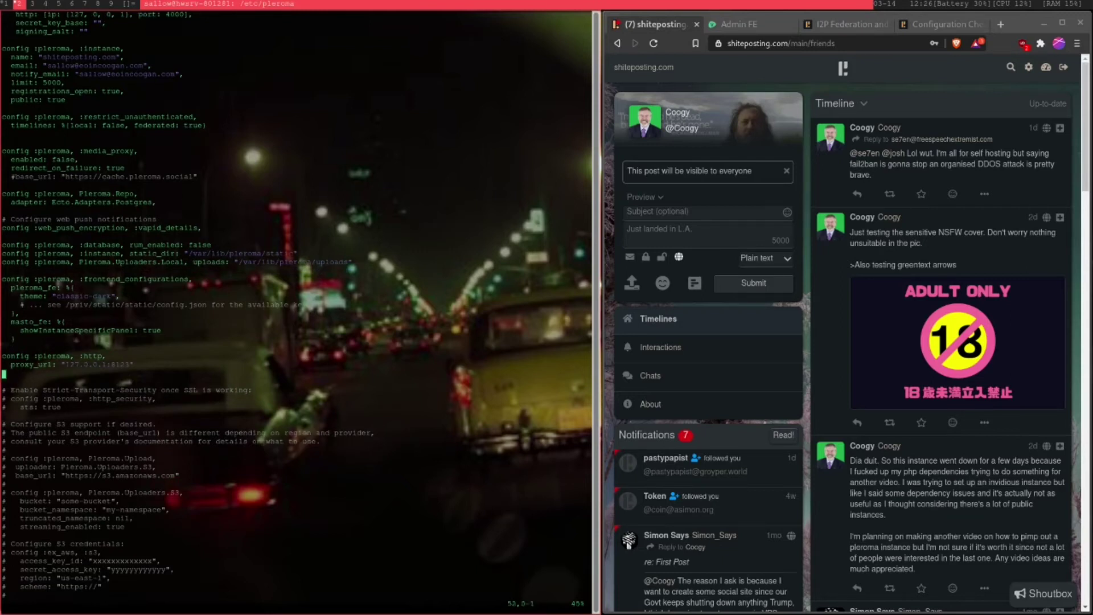
{"action": "left_click", "coordinate": [85, 330]}
{"action": "key", "text": "j"}
{"action": "left_click", "coordinate": [853, 105]}
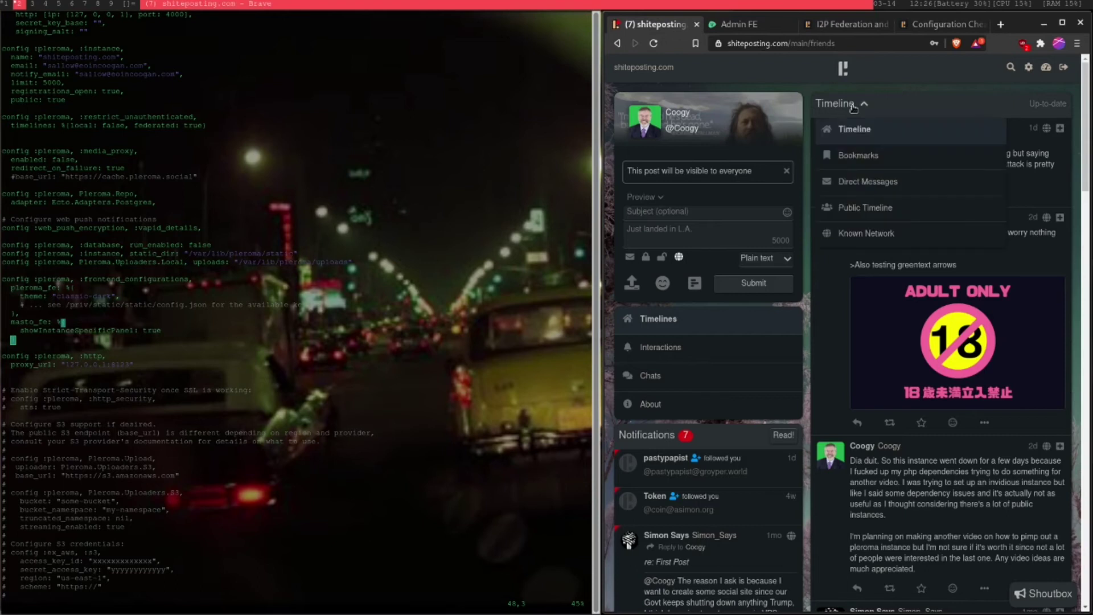
{"action": "left_click", "coordinate": [864, 228]}
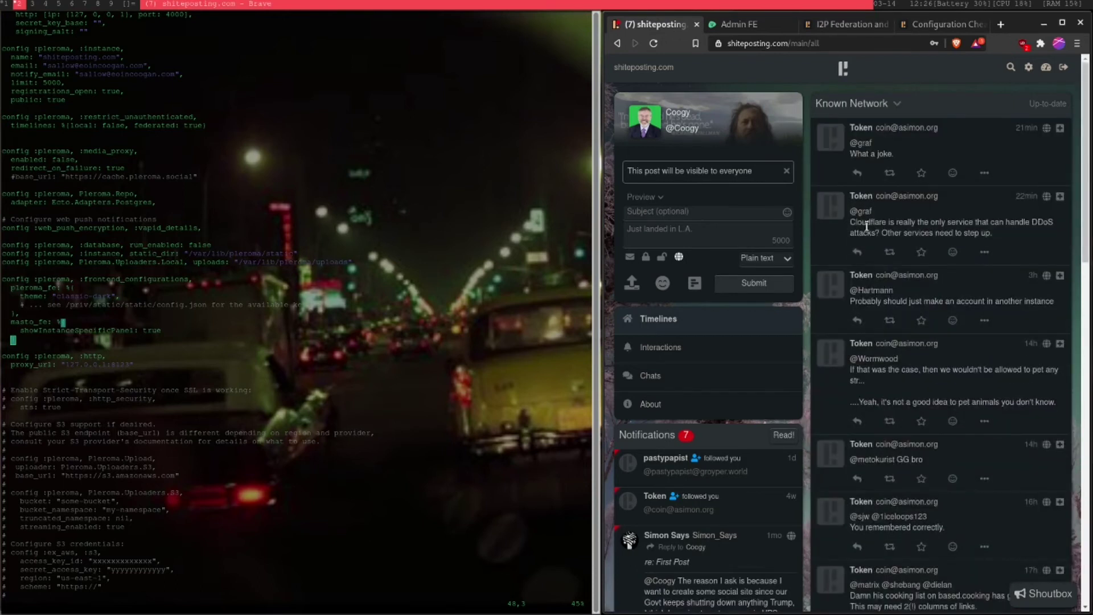
{"action": "scroll", "coordinate": [867, 226], "scroll_direction": "down", "scroll_amount": 5}
{"action": "scroll", "coordinate": [867, 226], "scroll_direction": "down", "scroll_amount": 8}
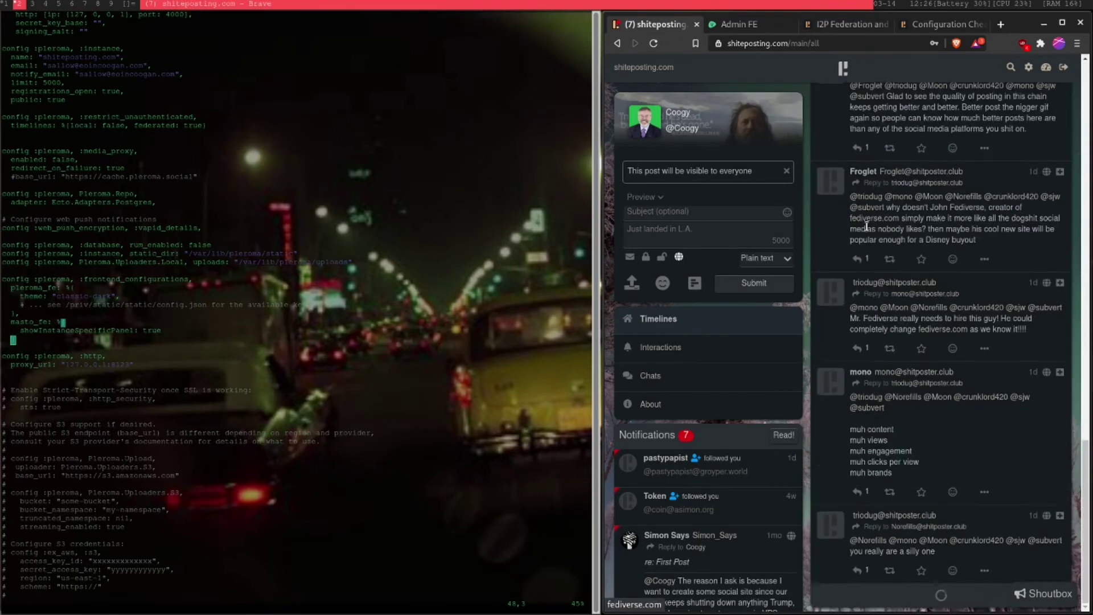
{"action": "scroll", "coordinate": [868, 229], "scroll_direction": "down", "scroll_amount": 10}
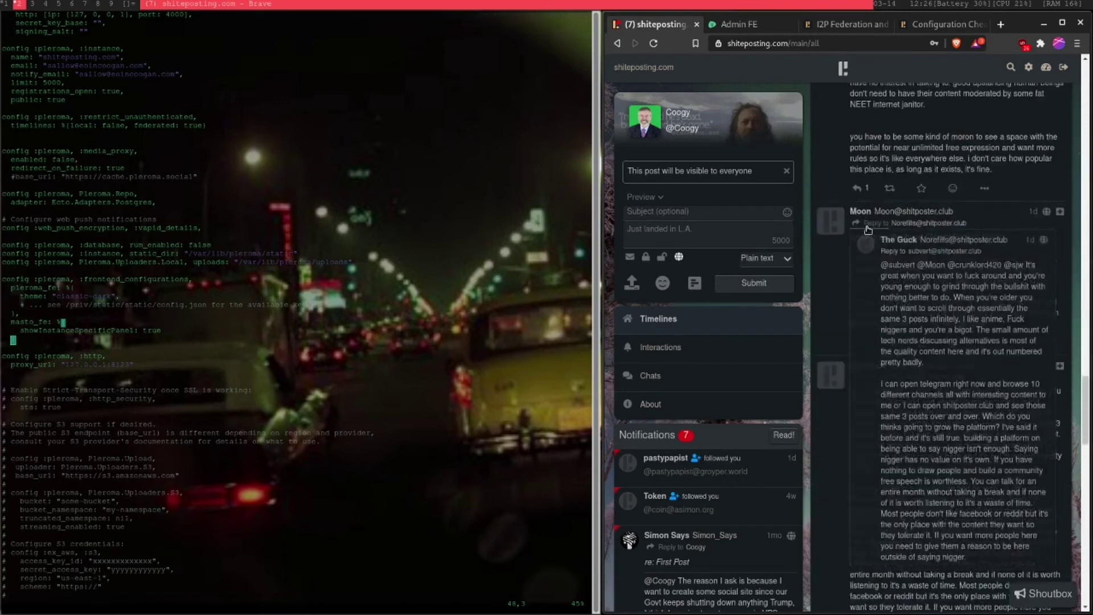
{"action": "scroll", "coordinate": [812, 249], "scroll_direction": "down", "scroll_amount": 10}
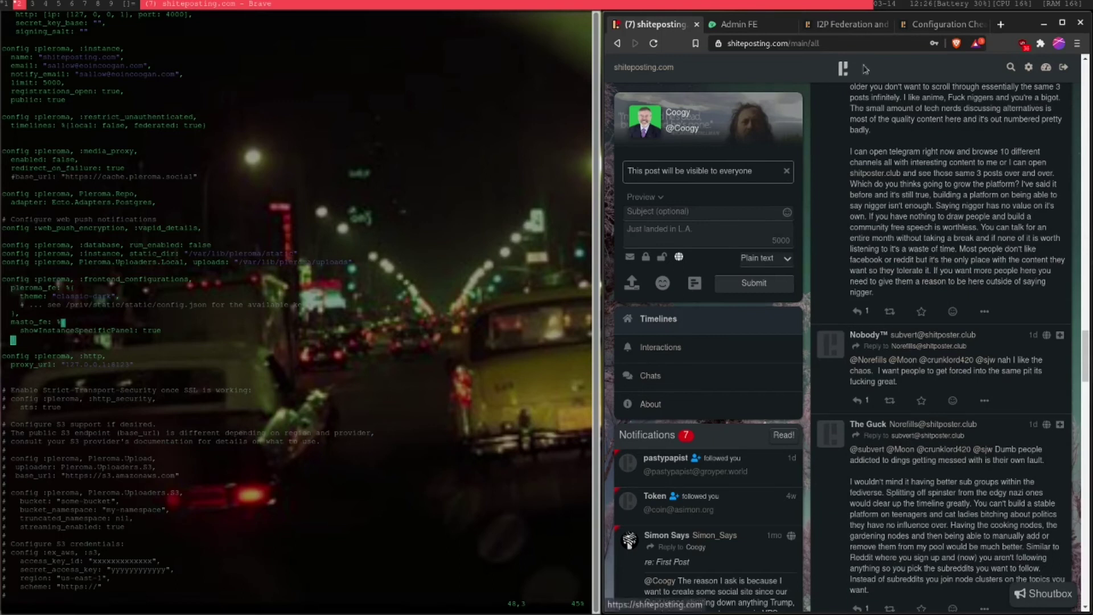
{"action": "scroll", "coordinate": [851, 233], "scroll_direction": "up", "scroll_amount": 7}
{"action": "scroll", "coordinate": [850, 233], "scroll_direction": "up", "scroll_amount": 15}
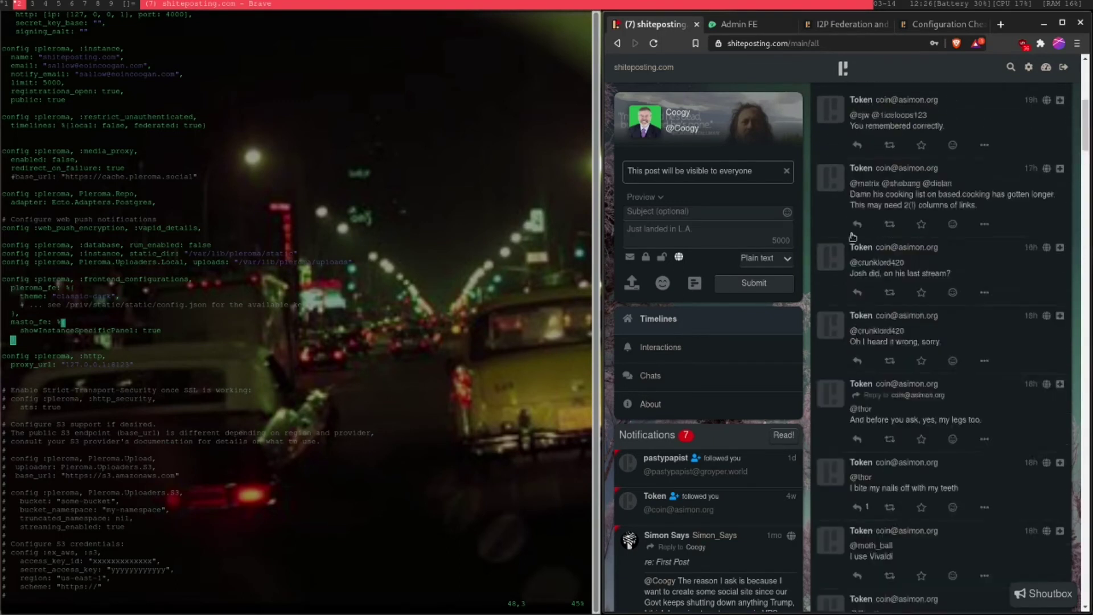
{"action": "left_click", "coordinate": [890, 105]}
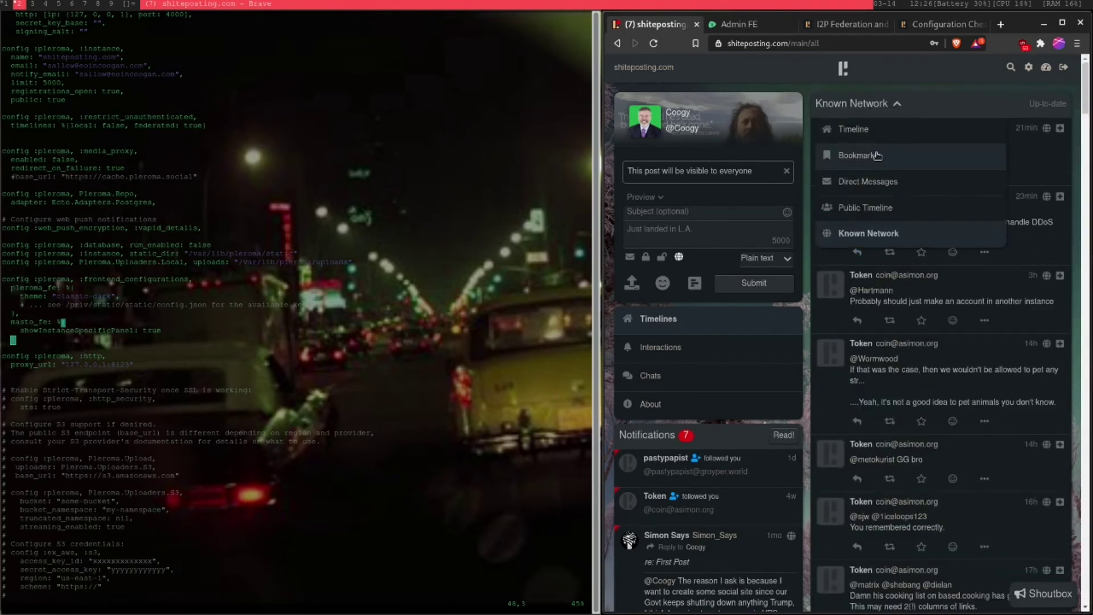
{"action": "left_click", "coordinate": [857, 124]}
- Inspect the restrict_unauthenticated timelines line and its true value in the config
{"action": "left_click", "coordinate": [85, 117]}
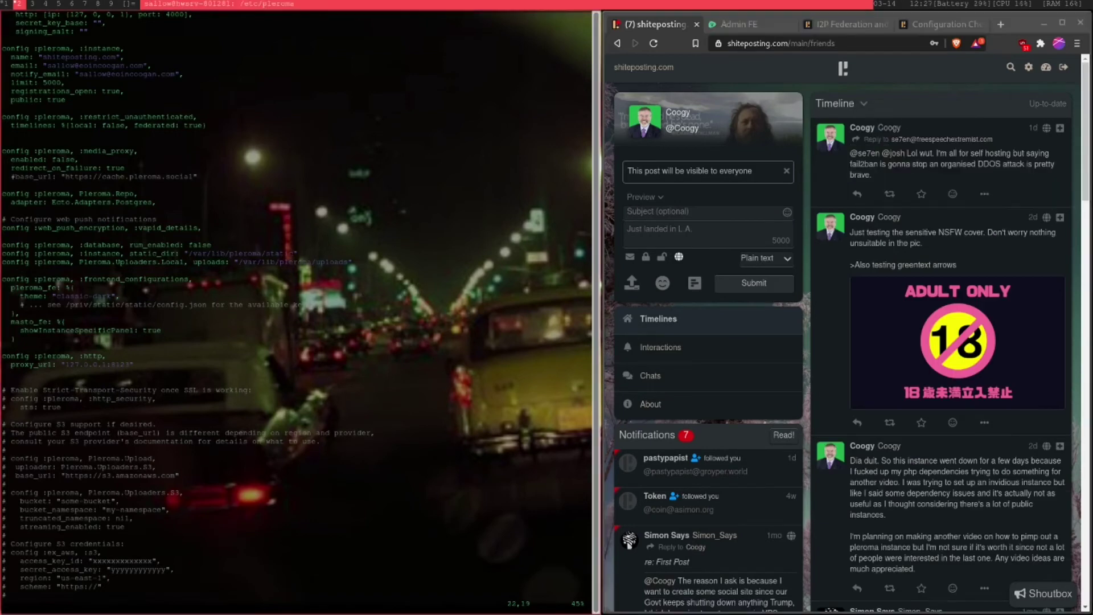
{"action": "left_click", "coordinate": [90, 117]}
{"action": "left_click", "coordinate": [90, 125]}
{"action": "key", "text": "h"}
{"action": "key", "text": "h"}
{"action": "key", "text": "h"}
{"action": "key", "text": "h"}
{"action": "key", "text": "h"}
{"action": "key", "text": "h"}
{"action": "key", "text": "h"}
{"action": "key", "text": "h"}
{"action": "key", "text": "h"}
{"action": "key", "text": "h"}
{"action": "key", "text": "h"}
{"action": "key", "text": "h"}
{"action": "key", "text": "h"}
{"action": "key", "text": "l"}
{"action": "key", "text": "l"}
{"action": "key", "text": "l"}
{"action": "left_click", "coordinate": [85, 125]}
{"action": "key", "text": "l"}
{"action": "key", "text": "l"}
{"action": "key", "text": "l"}
{"action": "key", "text": "l"}
{"action": "key", "text": "l"}
{"action": "key", "text": "l"}
{"action": "key", "text": "l"}
{"action": "key", "text": "l"}
{"action": "key", "text": "l"}
{"action": "key", "text": "l"}
{"action": "key", "text": "l"}
{"action": "key", "text": "l"}
{"action": "key", "text": "l"}
{"action": "key", "text": "l"}
{"action": "key", "text": "l"}
{"action": "key", "text": "l"}
{"action": "key", "text": "l"}
{"action": "key", "text": "l"}
{"action": "key", "text": "l"}
{"action": "key", "text": "l"}
{"action": "key", "text": "j"}
{"action": "key", "text": "h"}
{"action": "key", "text": "h"}
{"action": "key", "text": "h"}
{"action": "key", "text": "h"}
{"action": "key", "text": "h"}
{"action": "key", "text": "h"}
{"action": "key", "text": "h"}
{"action": "key", "text": "h"}
{"action": "key", "text": "h"}
{"action": "key", "text": "h"}
{"action": "key", "text": "h"}
{"action": "key", "text": "h"}
{"action": "key", "text": "h"}
{"action": "key", "text": "h"}
{"action": "key", "text": "h"}
{"action": "key", "text": "h"}
{"action": "key", "text": "h"}
{"action": "key", "text": "h"}
{"action": "key", "text": "h"}
{"action": "key", "text": "h"}
{"action": "key", "text": "h"}
{"action": "key", "text": "h"}
{"action": "key", "text": "l"}
{"action": "key", "text": "l"}
{"action": "key", "text": "l"}
{"action": "key", "text": "l"}
{"action": "key", "text": "l"}
{"action": "key", "text": "l"}
{"action": "key", "text": "l"}
{"action": "key", "text": "l"}
{"action": "key", "text": "l"}
{"action": "key", "text": "l"}
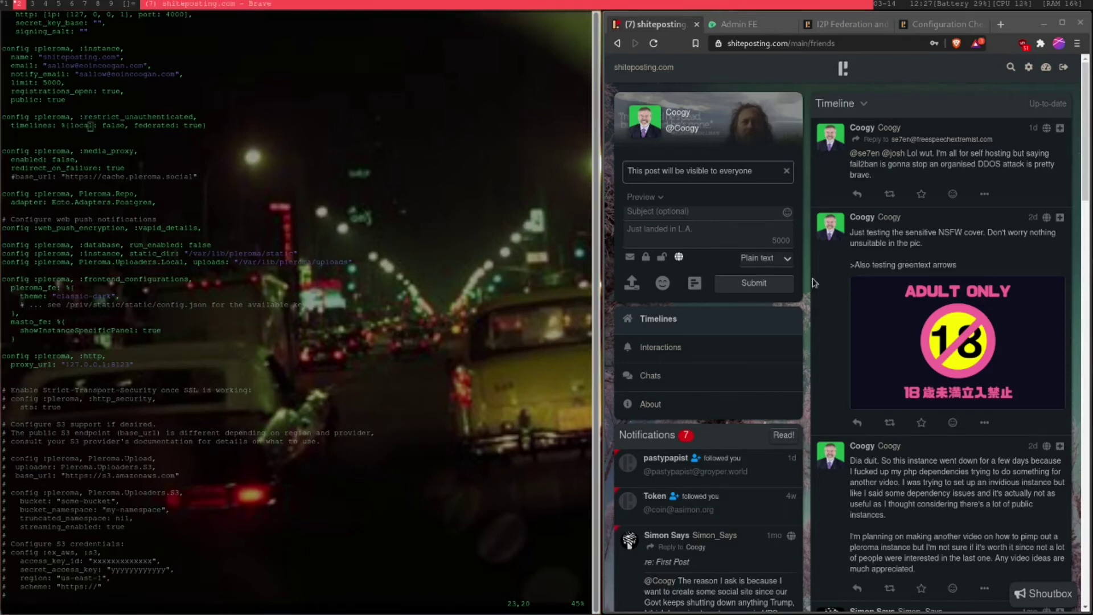
- Scroll down to review the pleroma_fe theme setting and the lines around proxy_url
{"action": "scroll", "coordinate": [883, 376], "scroll_direction": "down", "scroll_amount": 3}
{"action": "scroll", "coordinate": [883, 376], "scroll_direction": "down", "scroll_amount": 5}
{"action": "key", "text": "k"}
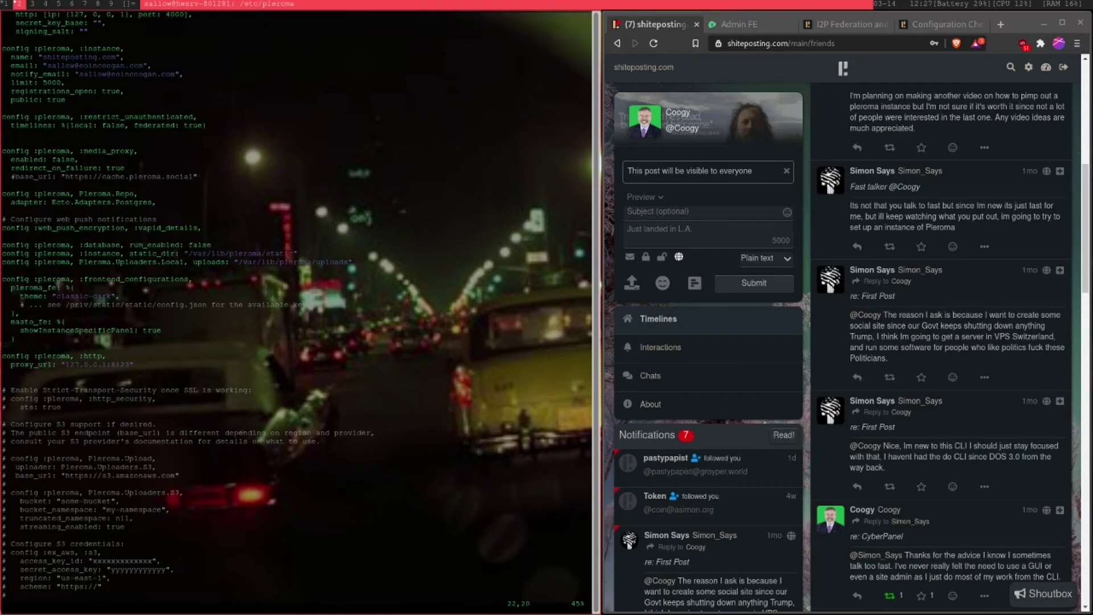
{"action": "key", "text": "j"}
{"action": "key", "text": "j"}
{"action": "key", "text": "j"}
{"action": "key", "text": "j"}
{"action": "key", "text": "j"}
{"action": "key", "text": "j"}
{"action": "key", "text": "j"}
{"action": "key", "text": "j"}
{"action": "key", "text": "j"}
{"action": "key", "text": "j"}
{"action": "key", "text": "j"}
{"action": "key", "text": "j"}
{"action": "key", "text": "j"}
{"action": "key", "text": "j"}
{"action": "key", "text": "j"}
{"action": "key", "text": "j"}
{"action": "key", "text": "j"}
{"action": "key", "text": "j"}
{"action": "key", "text": "j"}
{"action": "key", "text": "j"}
{"action": "key", "text": "j"}
{"action": "key", "text": "k"}
{"action": "key", "text": "j"}
{"action": "key", "text": "j"}
{"action": "key", "text": "j"}
{"action": "key", "text": "j"}
{"action": "key", "text": "j"}
{"action": "key", "text": "j"}
{"action": "key", "text": "j"}
{"action": "key", "text": "j"}
{"action": "key", "text": "j"}
{"action": "key", "text": "j"}
{"action": "key", "text": "j"}
{"action": "key", "text": "j"}
{"action": "key", "text": "j"}
{"action": "key", "text": "j"}
{"action": "key", "text": "j"}
{"action": "key", "text": "j"}
{"action": "key", "text": "j"}
{"action": "key", "text": "j"}
{"action": "key", "text": "j"}
{"action": "key", "text": "j"}
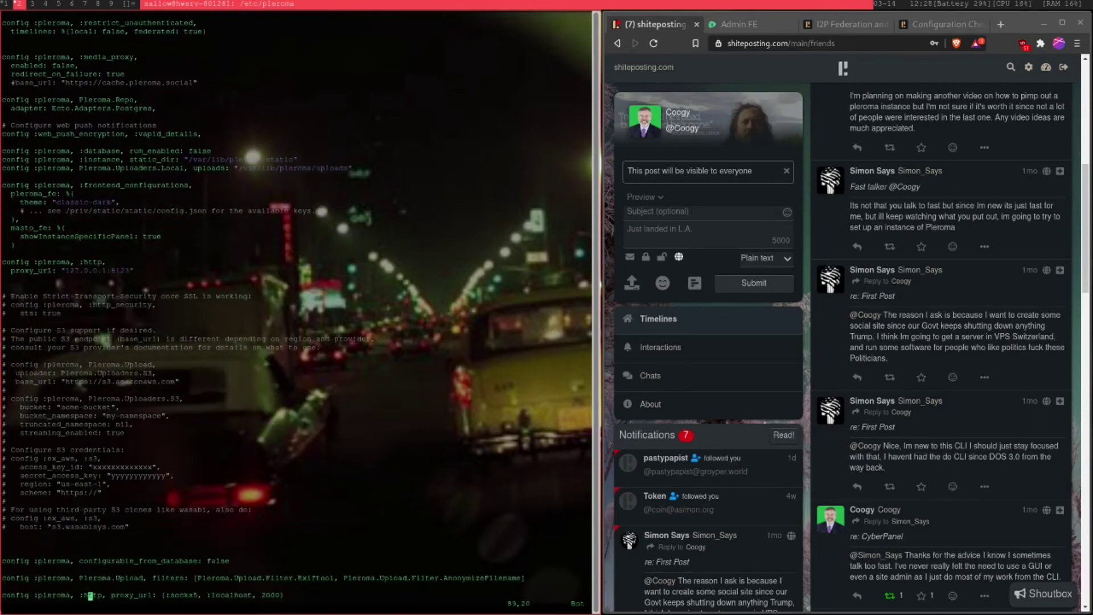
{"action": "key", "text": "k"}
{"action": "key", "text": "braceleft"}
{"action": "key", "text": "braceleft"}
{"action": "key", "text": "braceleft"}
{"action": "key", "text": "braceleft"}
{"action": "key", "text": "braceleft"}
{"action": "key", "text": "braceleft"}
{"action": "key", "text": "braceleft"}
{"action": "key", "text": "braceleft"}
- Quit Vim with :q and return to the home directory with cd
{"action": "type", "text": ":q"}
{"action": "key", "text": "Return"}
{"action": "type", "text": "cd"}
{"action": "key", "text": "Return"}
{"action": "key", "text": "Return"}
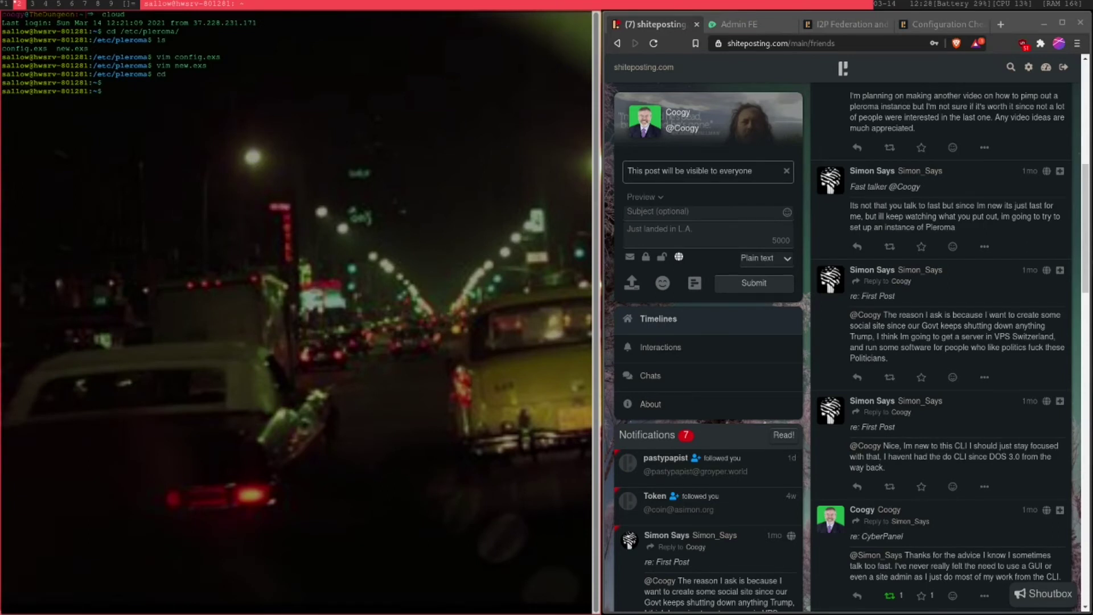
- Draft and discard a 'systemctl restart pleroma' command, then clear the terminal
{"action": "type", "text": "systemctl restart pleroma"}
{"action": "key", "text": "BackSpace"}
{"action": "key", "text": "BackSpace"}
{"action": "key", "text": "BackSpace"}
{"action": "key", "text": "BackSpace"}
{"action": "key", "text": "BackSpace"}
{"action": "key", "text": "BackSpace"}
{"action": "key", "text": "BackSpace"}
{"action": "type", "text": "ngin"}
{"action": "key", "text": "BackSpace"}
{"action": "key", "text": "BackSpace"}
{"action": "key", "text": "BackSpace"}
{"action": "key", "text": "BackSpace"}
{"action": "key", "text": "BackSpace"}
{"action": "key", "text": "BackSpace"}
{"action": "key", "text": "BackSpace"}
{"action": "key", "text": "BackSpace"}
{"action": "key", "text": "BackSpace"}
{"action": "key", "text": "BackSpace"}
{"action": "key", "text": "BackSpace"}
{"action": "key", "text": "BackSpace"}
{"action": "key", "text": "BackSpace"}
{"action": "key", "text": "BackSpace"}
{"action": "key", "text": "BackSpace"}
{"action": "key", "text": "BackSpace"}
{"action": "key", "text": "BackSpace"}
{"action": "key", "text": "BackSpace"}
{"action": "key", "text": "BackSpace"}
{"action": "key", "text": "BackSpace"}
{"action": "type", "text": "clear"}
{"action": "key", "text": "Return"}
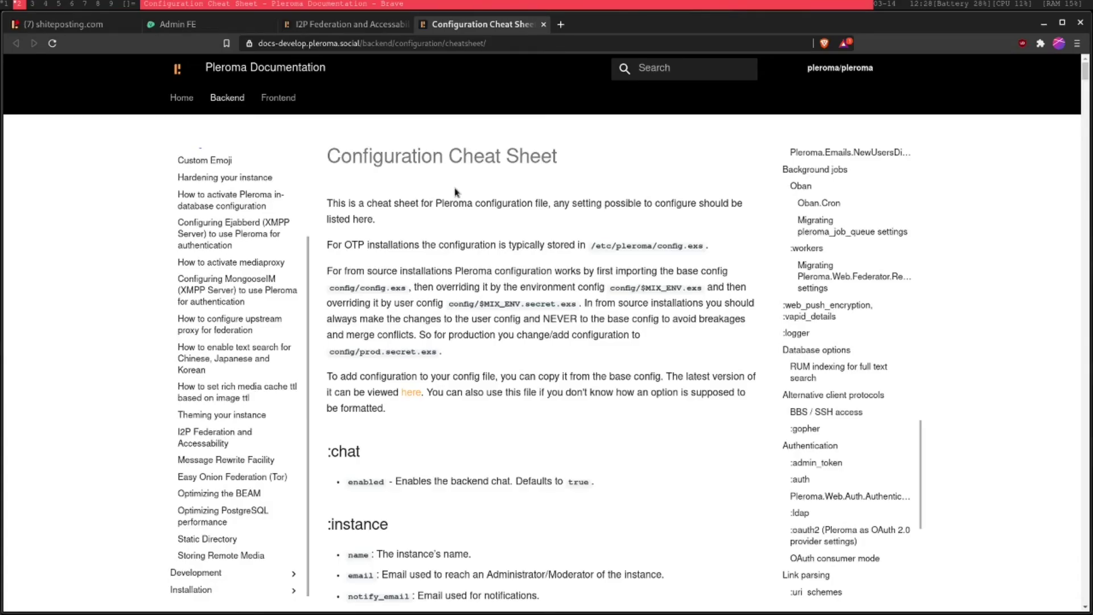
- Scroll the Configuration Cheat Sheet down to the MRF policies :mrf_simple options
{"action": "scroll", "coordinate": [456, 192], "scroll_direction": "down", "scroll_amount": 7}
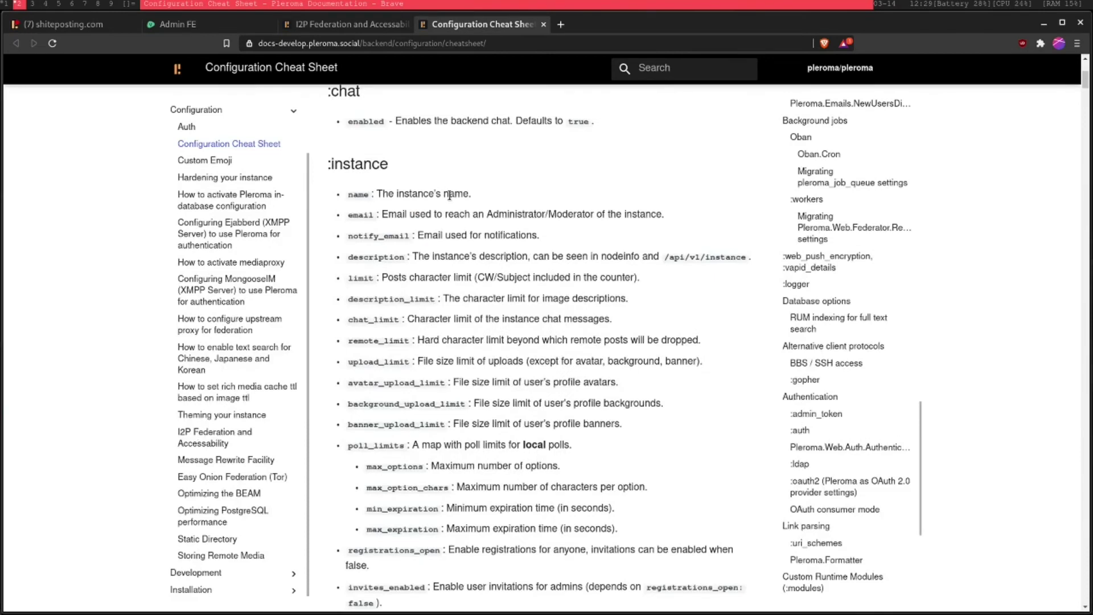
{"action": "scroll", "coordinate": [450, 195], "scroll_direction": "down", "scroll_amount": 10}
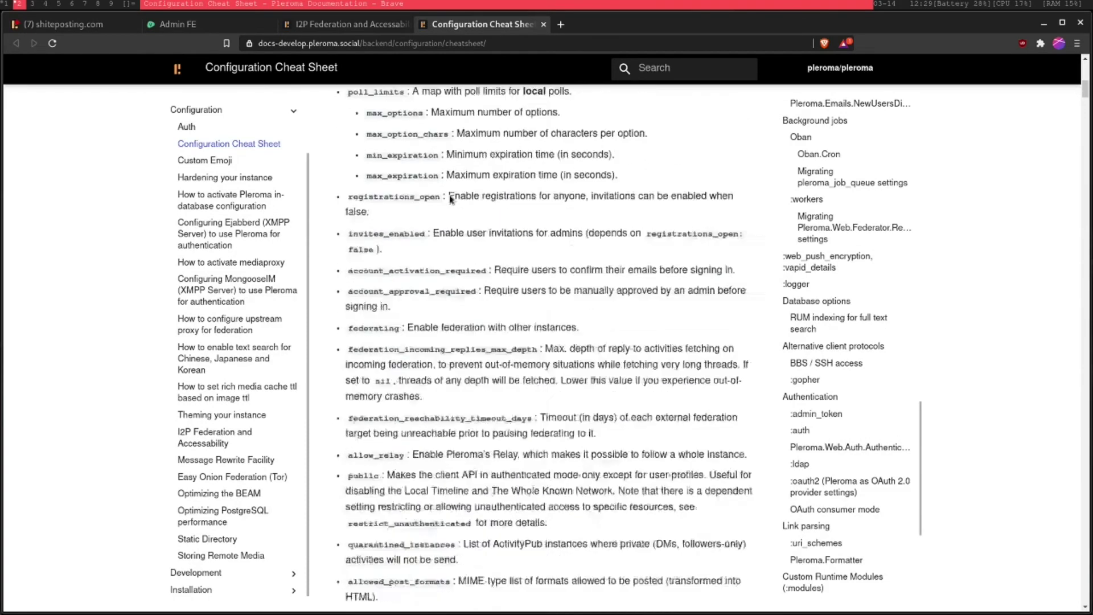
{"action": "scroll", "coordinate": [450, 198], "scroll_direction": "up", "scroll_amount": 10}
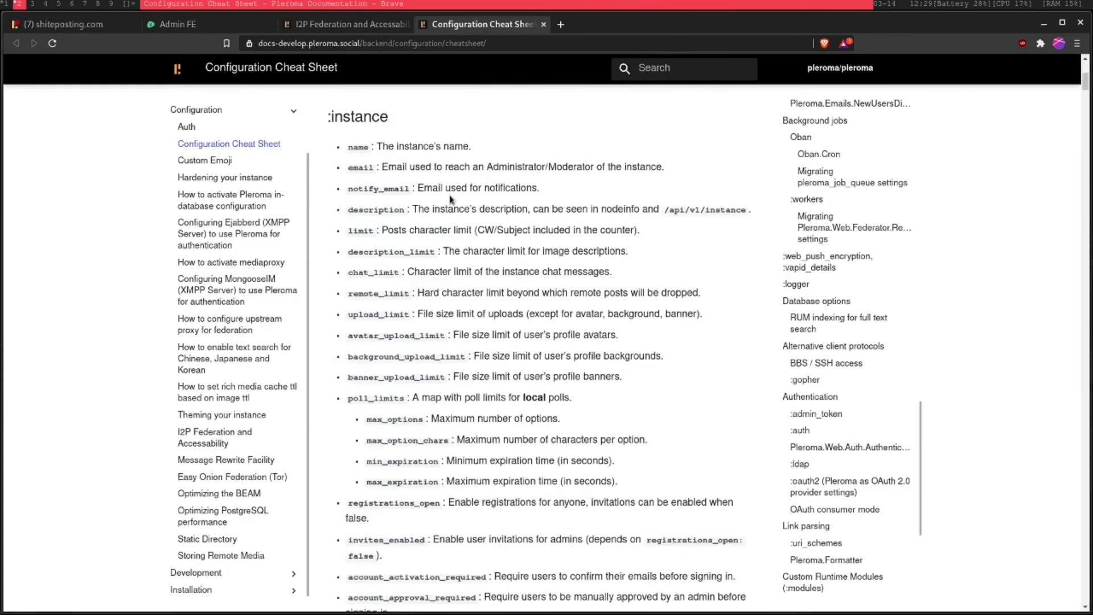
{"action": "scroll", "coordinate": [453, 348], "scroll_direction": "down", "scroll_amount": 5}
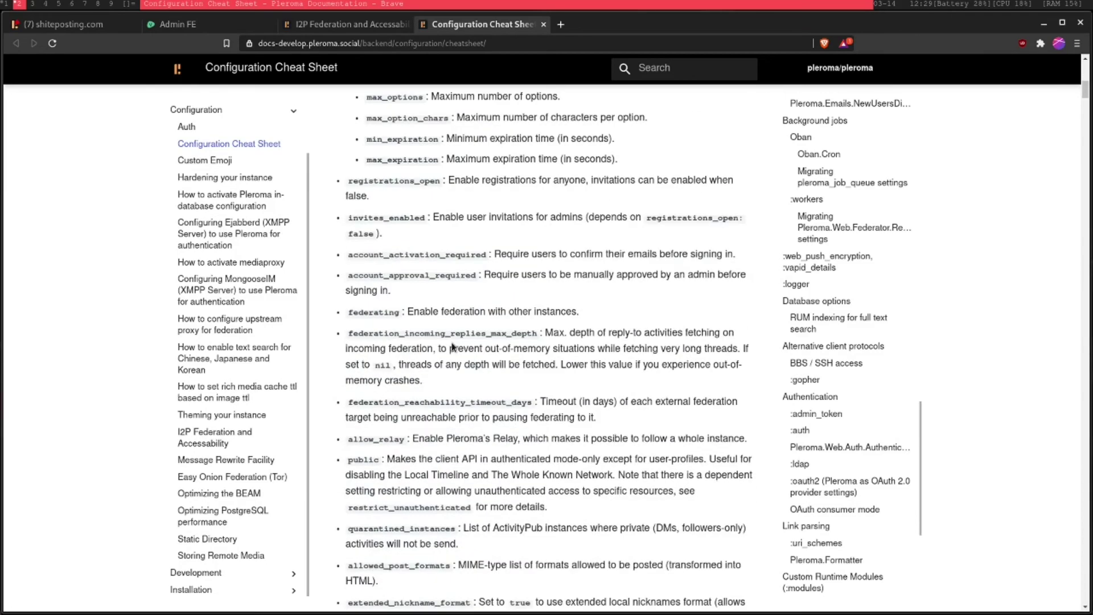
{"action": "scroll", "coordinate": [452, 348], "scroll_direction": "down", "scroll_amount": 4}
{"action": "scroll", "coordinate": [407, 465], "scroll_direction": "down", "scroll_amount": 12}
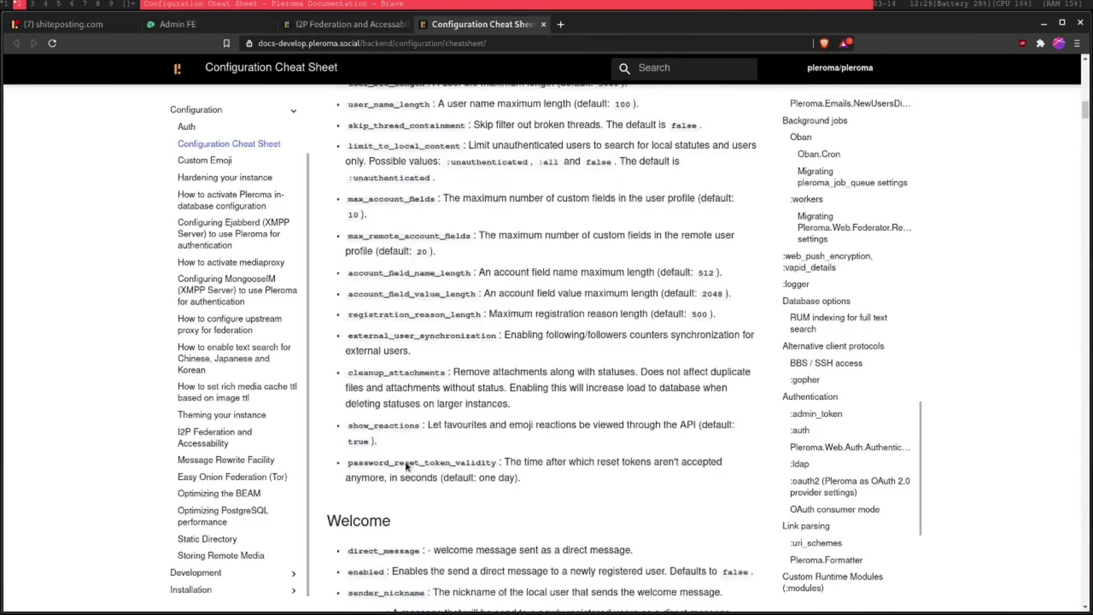
{"action": "scroll", "coordinate": [408, 465], "scroll_direction": "down", "scroll_amount": 10}
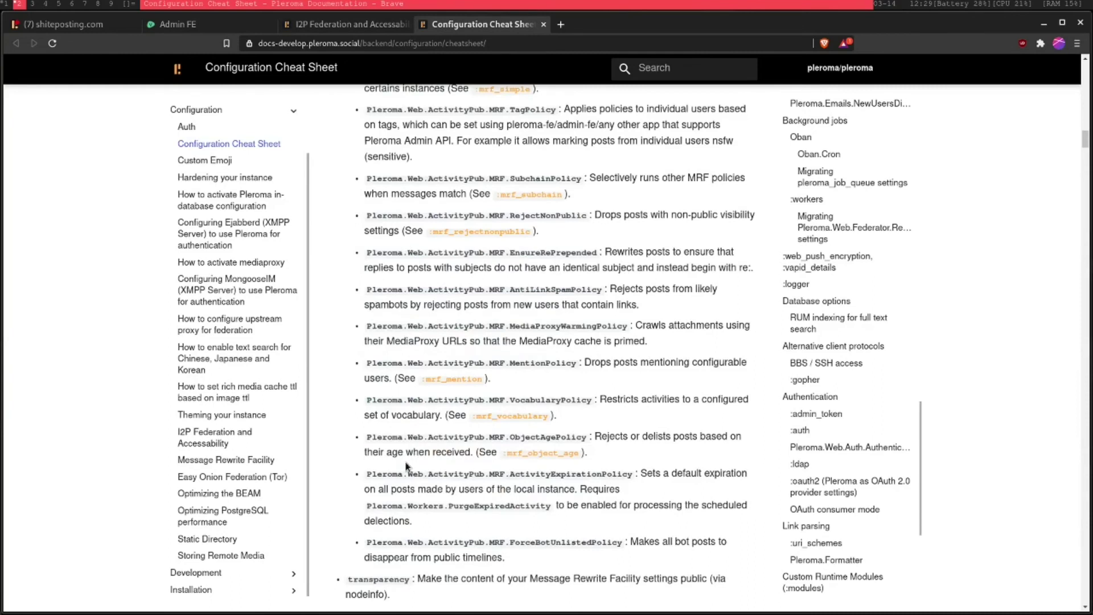
{"action": "scroll", "coordinate": [407, 466], "scroll_direction": "down", "scroll_amount": 9}
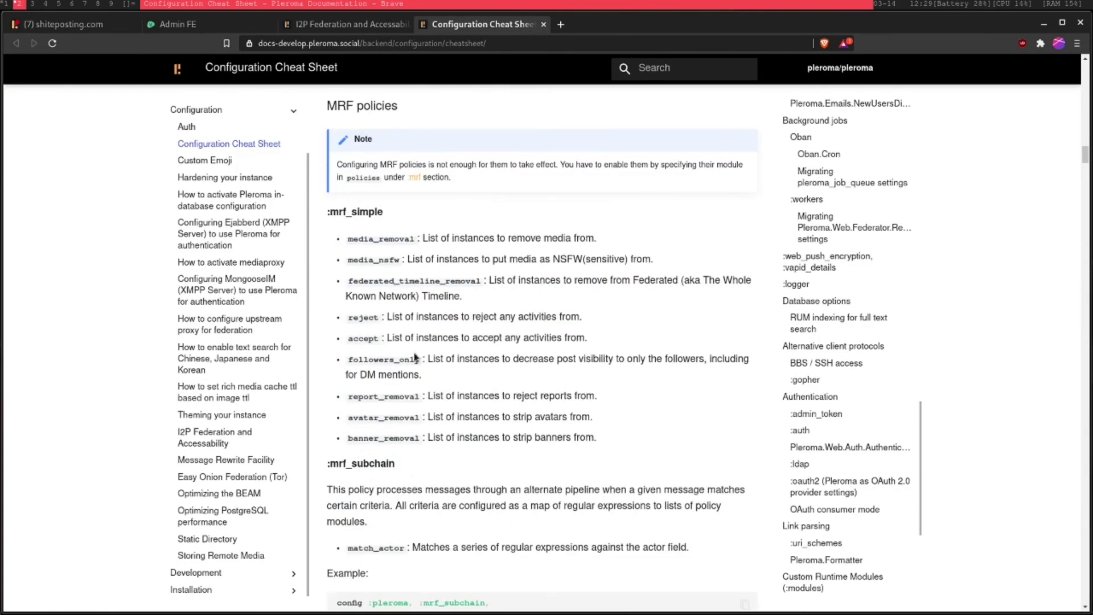
- Go back one docs page and switch to the instance's timeline tab
{"action": "key", "text": "alt+Left"}
{"action": "key", "text": "ctrl+Tab"}
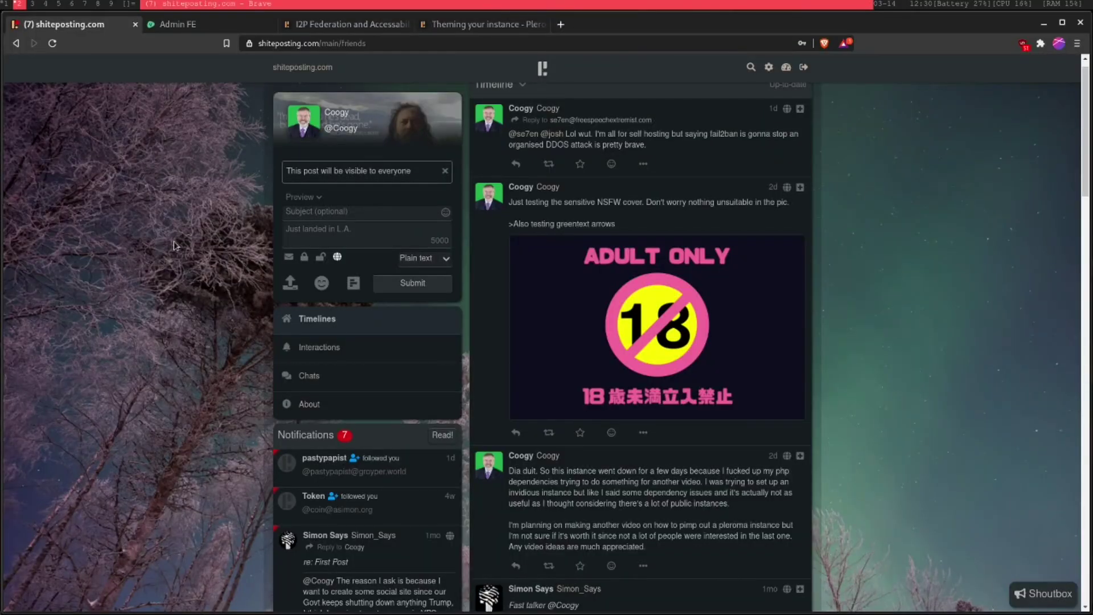
{"action": "scroll", "coordinate": [174, 245], "scroll_direction": "down", "scroll_amount": 3}
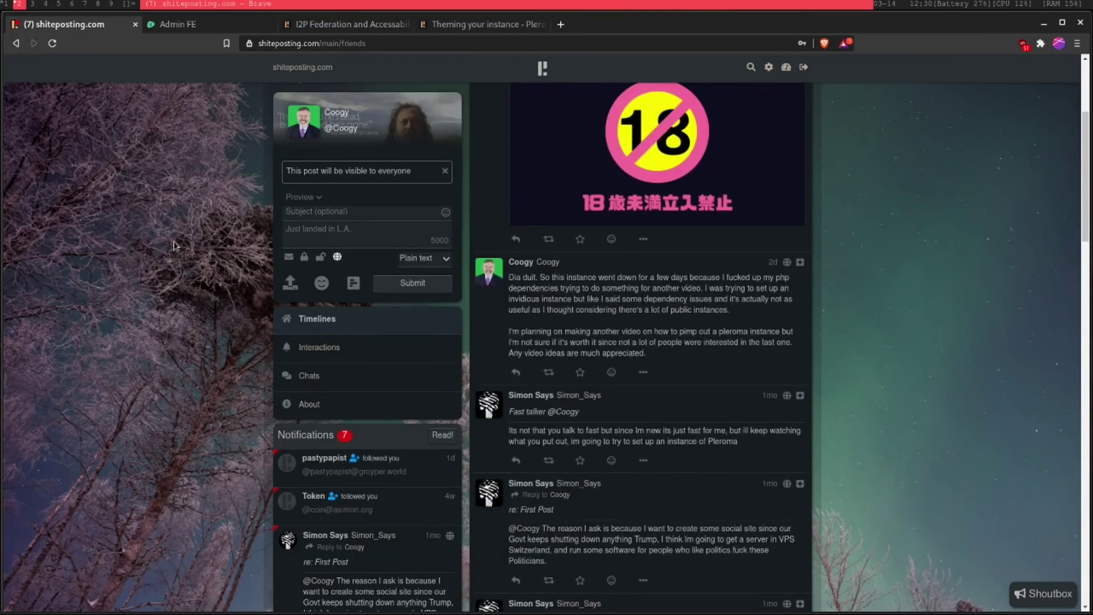
{"action": "scroll", "coordinate": [174, 246], "scroll_direction": "down", "scroll_amount": 5}
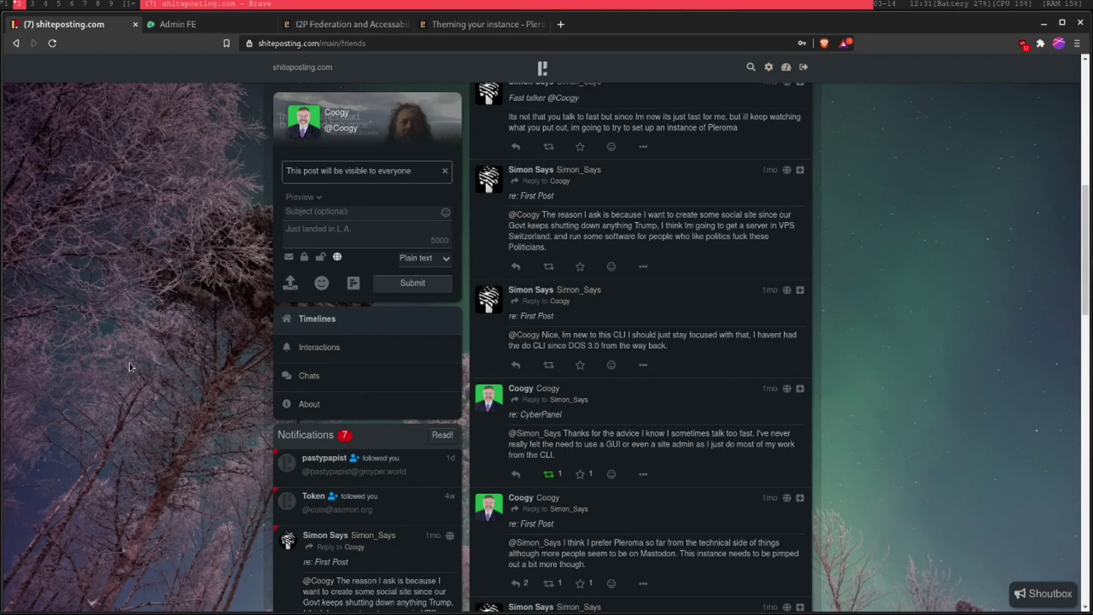
- Open a terminal, connect to the server with 'cloud', then close it again
{"action": "key", "text": "super+Return"}
{"action": "type", "text": "cloud"}
{"action": "key", "text": "Return"}
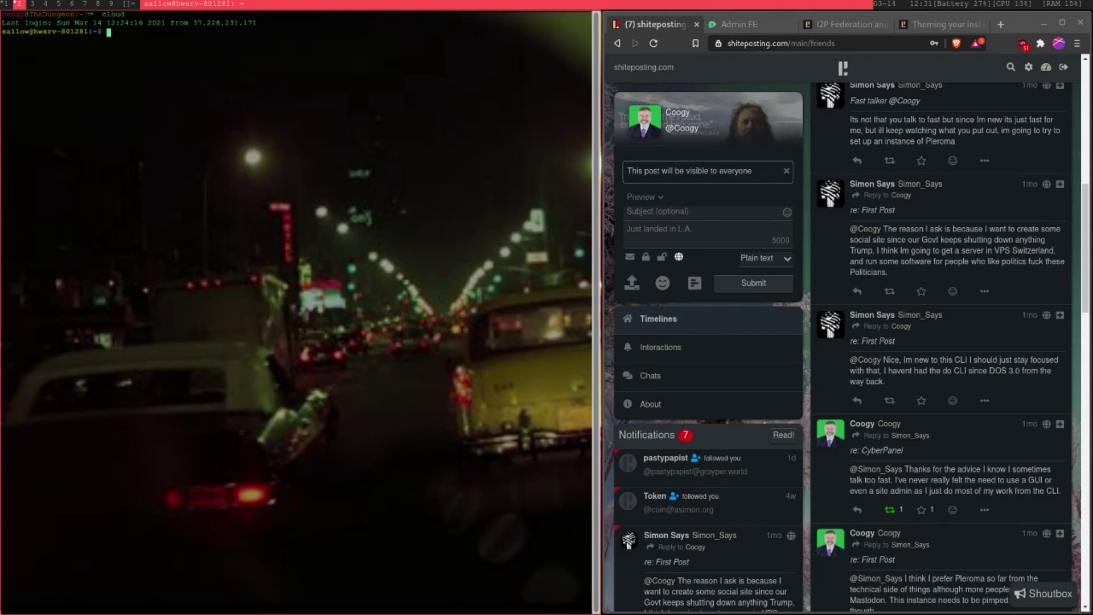
{"action": "key", "text": "super+shift+c"}
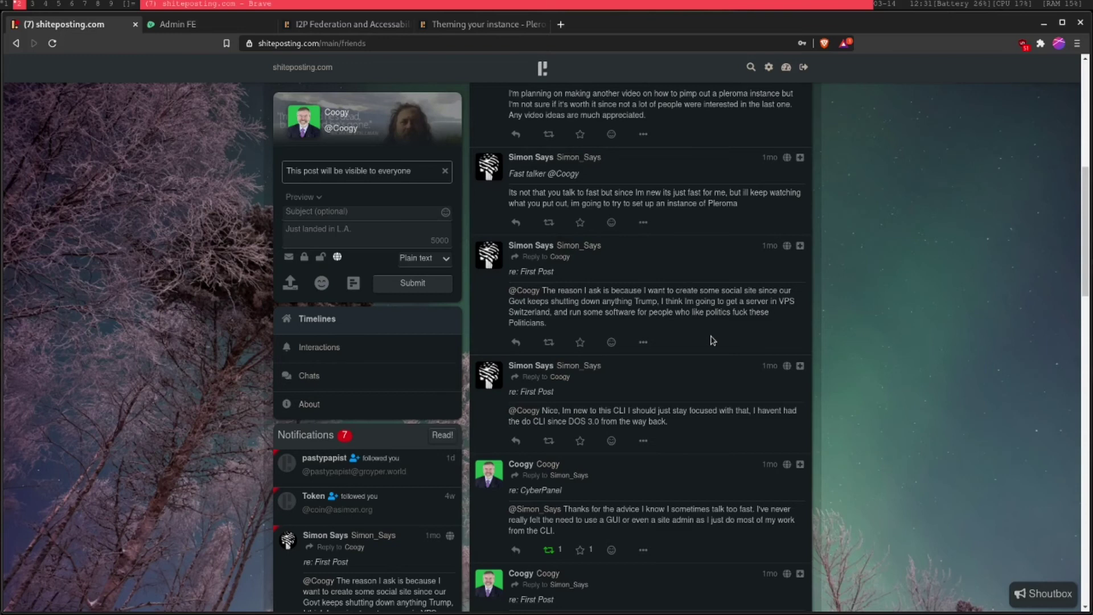
- Find the test post and reveal the meme behind its ADULT ONLY cover
{"action": "scroll", "coordinate": [712, 340], "scroll_direction": "up", "scroll_amount": 3}
{"action": "scroll", "coordinate": [713, 340], "scroll_direction": "down", "scroll_amount": 5}
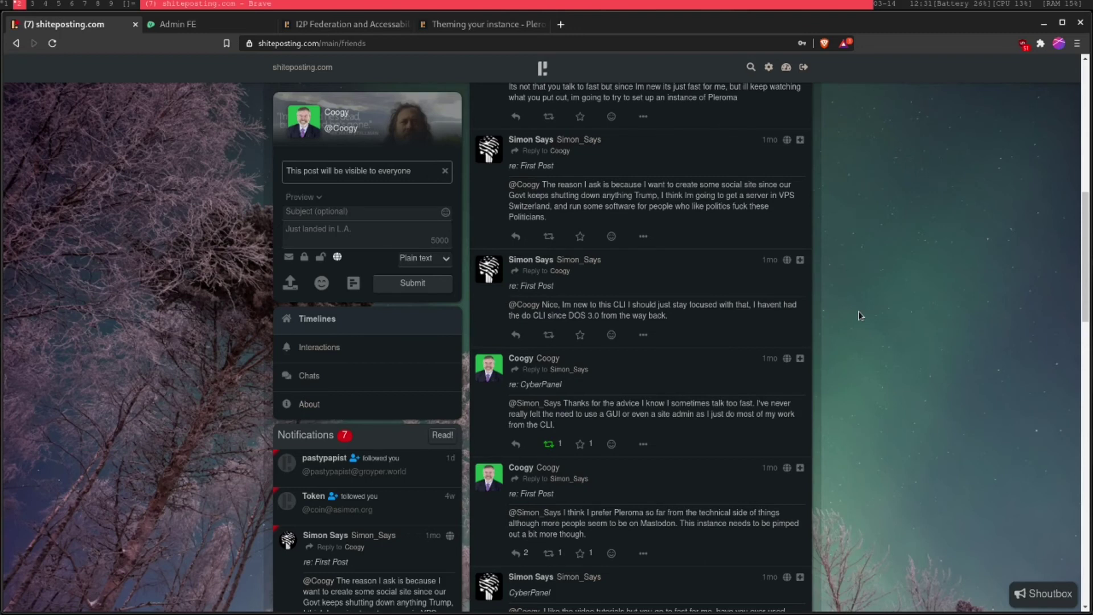
{"action": "scroll", "coordinate": [858, 315], "scroll_direction": "down", "scroll_amount": 1}
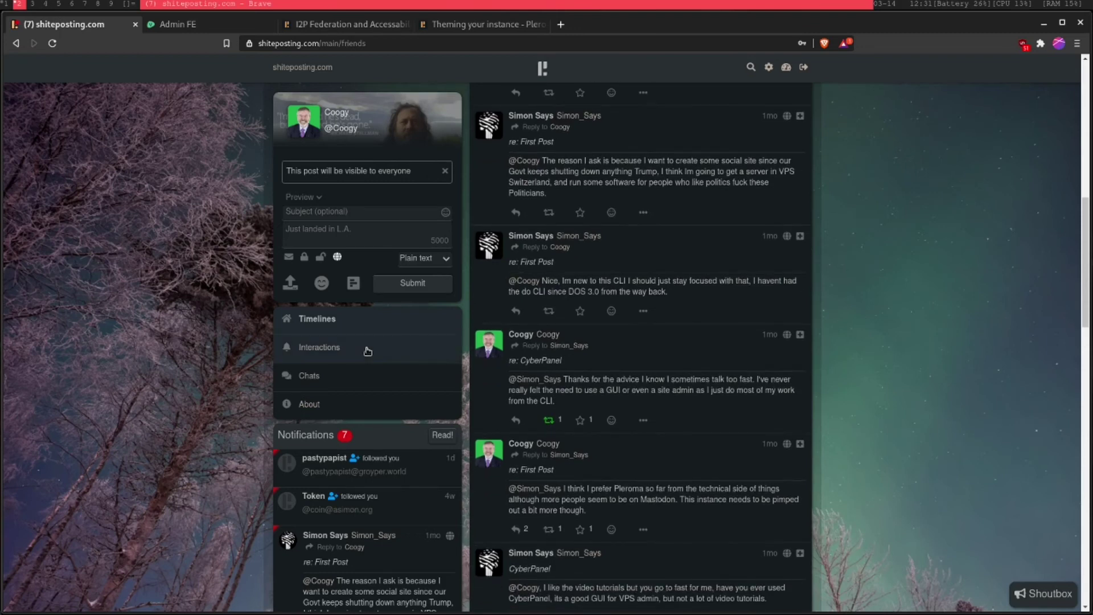
{"action": "scroll", "coordinate": [367, 351], "scroll_direction": "down", "scroll_amount": 3}
{"action": "scroll", "coordinate": [367, 350], "scroll_direction": "down", "scroll_amount": 1}
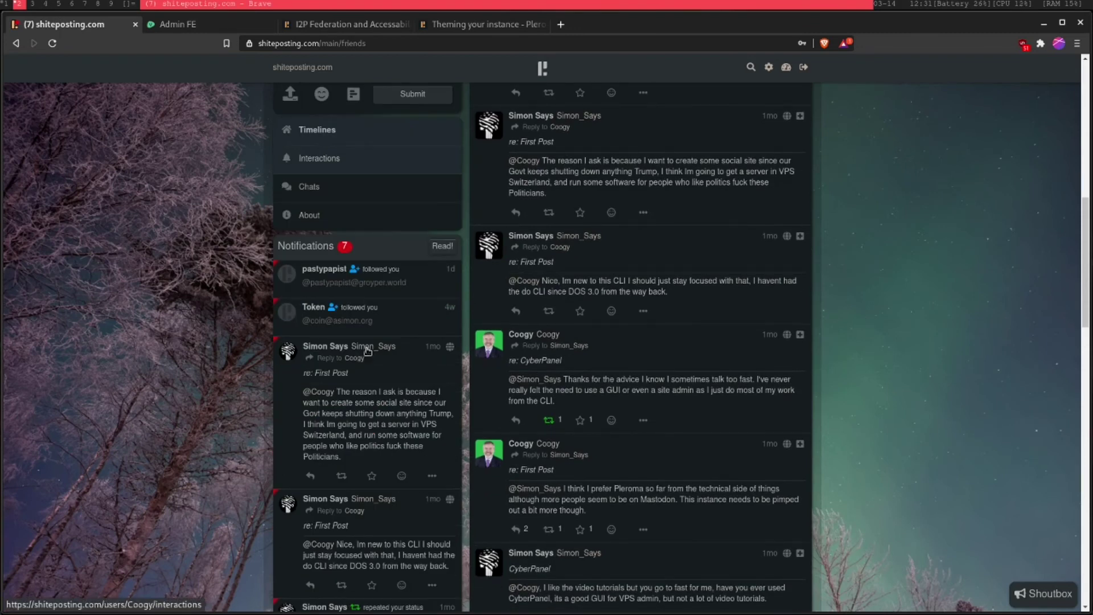
{"action": "scroll", "coordinate": [387, 346], "scroll_direction": "up", "scroll_amount": 4}
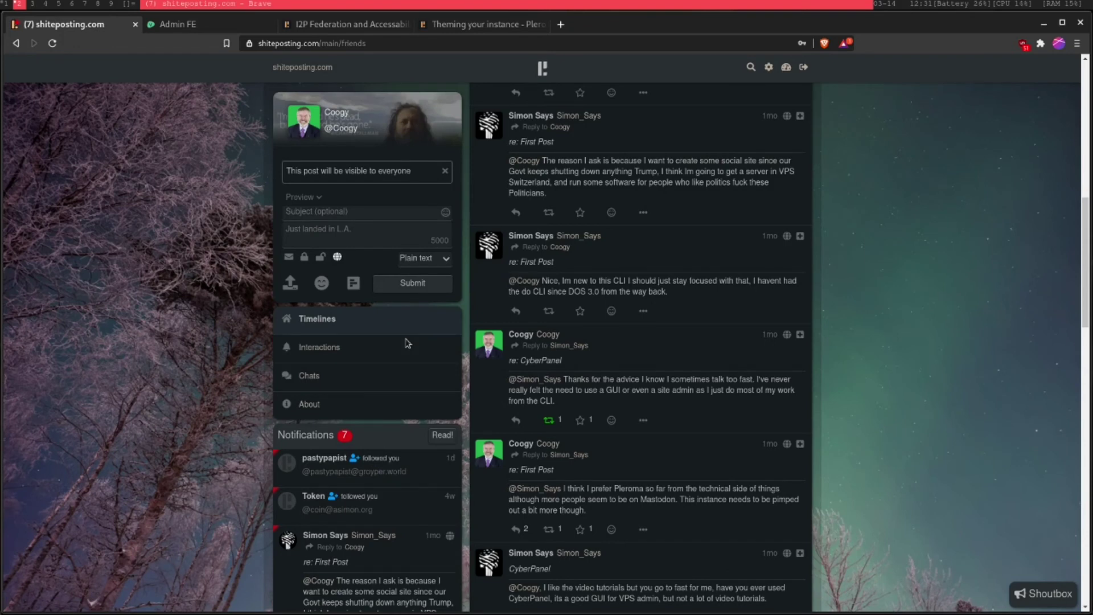
{"action": "scroll", "coordinate": [725, 341], "scroll_direction": "up", "scroll_amount": 10}
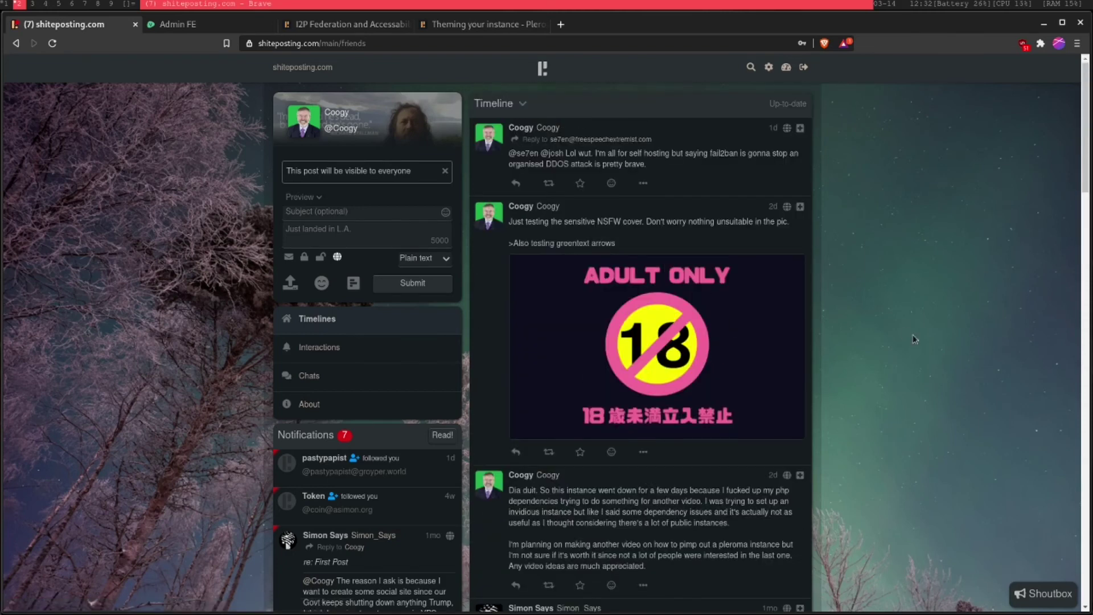
{"action": "left_click", "coordinate": [780, 349]}
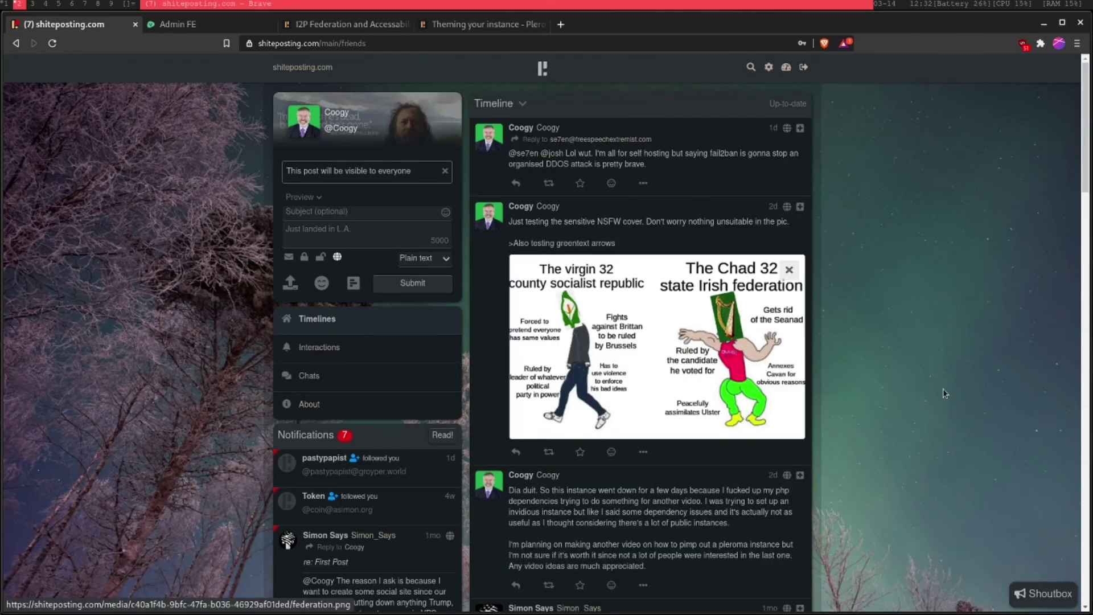
- Scroll further down the timeline and bring up a terminal beside the browser
{"action": "scroll", "coordinate": [944, 393], "scroll_direction": "down", "scroll_amount": 1}
{"action": "scroll", "coordinate": [945, 393], "scroll_direction": "down", "scroll_amount": 8}
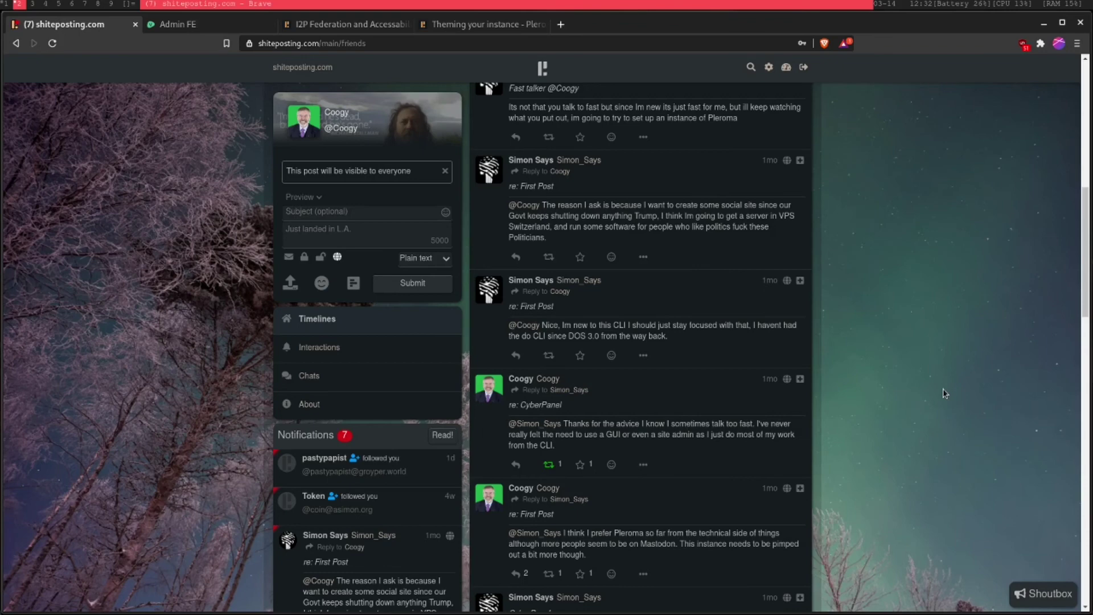
{"action": "scroll", "coordinate": [944, 393], "scroll_direction": "down", "scroll_amount": 2}
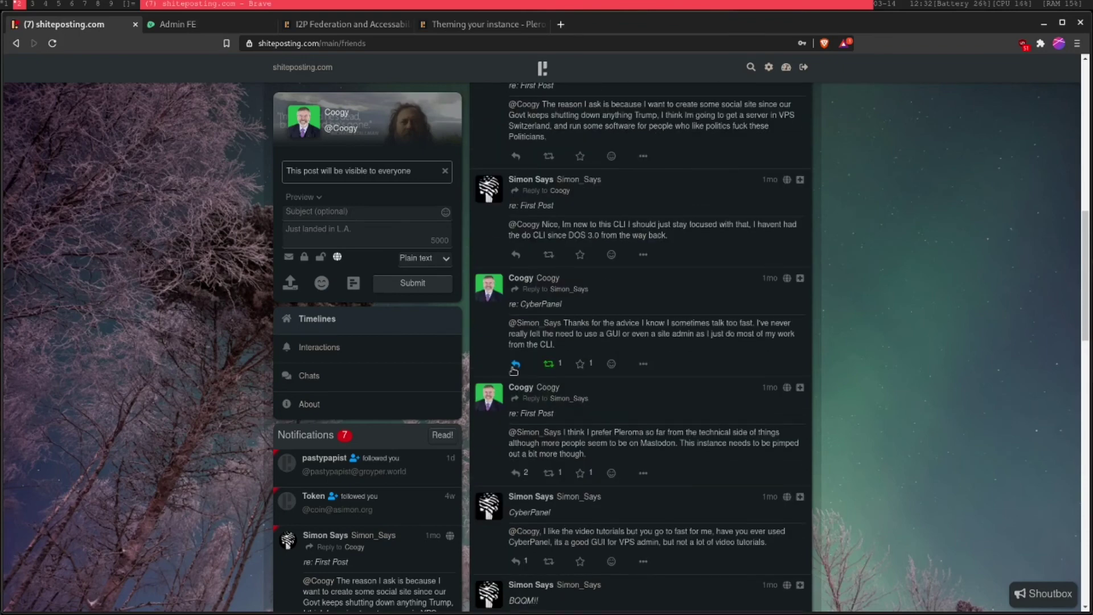
{"action": "key", "text": "super+Return"}
- Log into the server with 'cloud' and select the mrf_simple name in the docs
{"action": "type", "text": "cloud"}
{"action": "key", "text": "Return"}
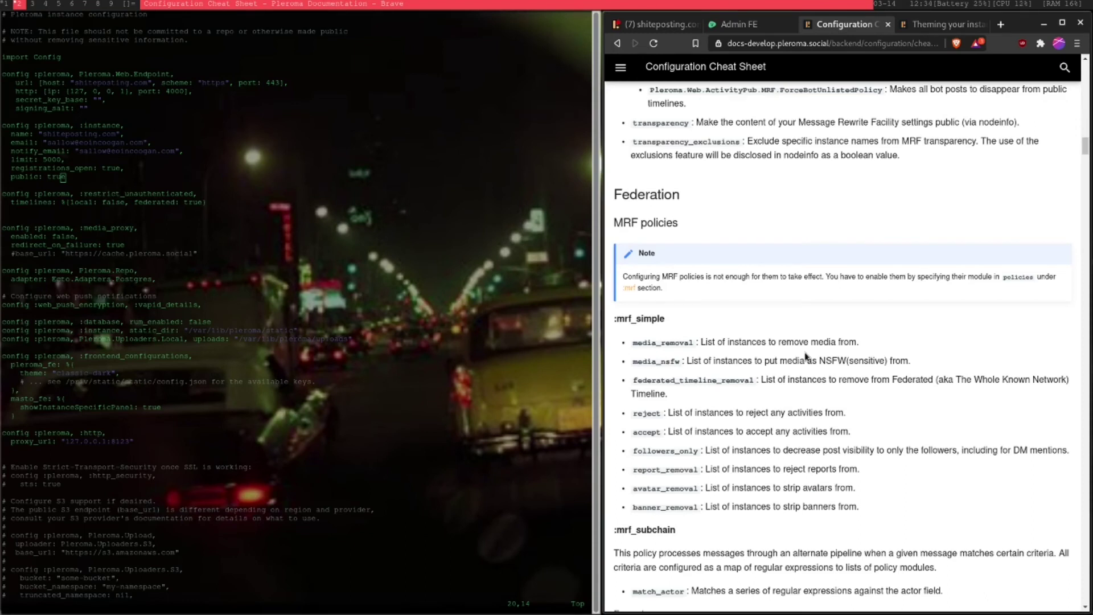
{"action": "left_click_drag", "start_coordinate": [678, 223], "coordinate": [613, 226]}
{"action": "left_click", "coordinate": [736, 326]}
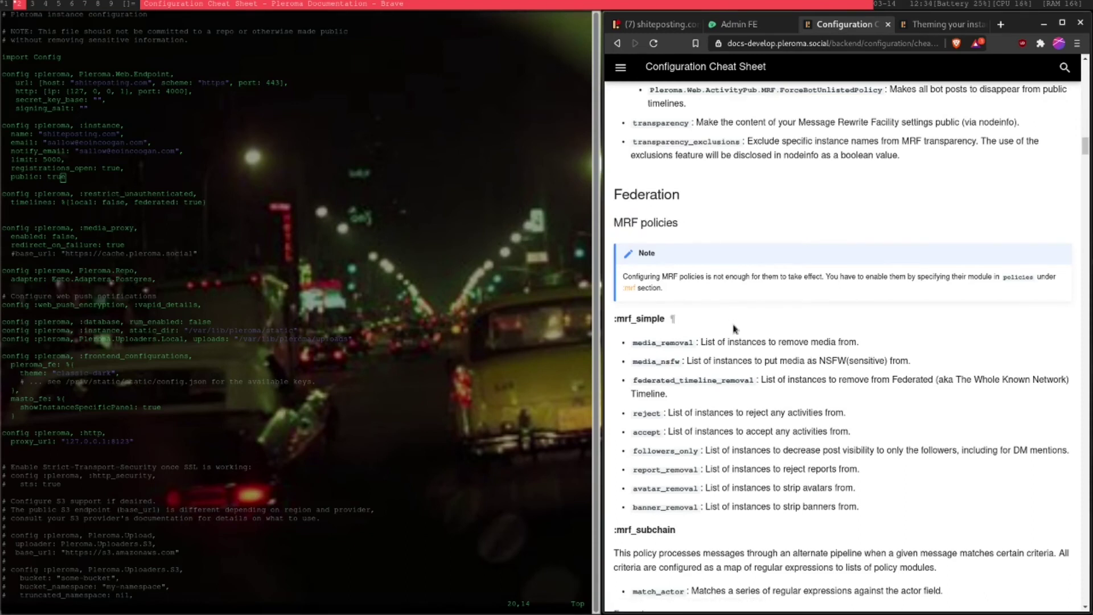
{"action": "double_click", "coordinate": [643, 317]}
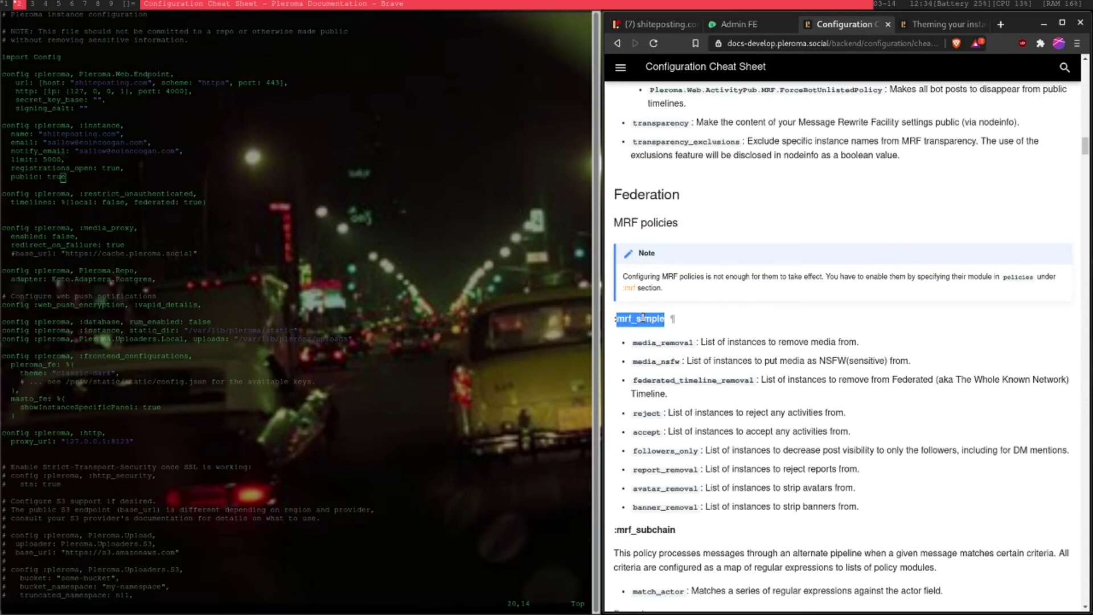
{"action": "key", "text": "super+h"}
- Add an empty line below the instance block and paste 'config :pleroma, ' onto it
{"action": "key", "text": "j"}
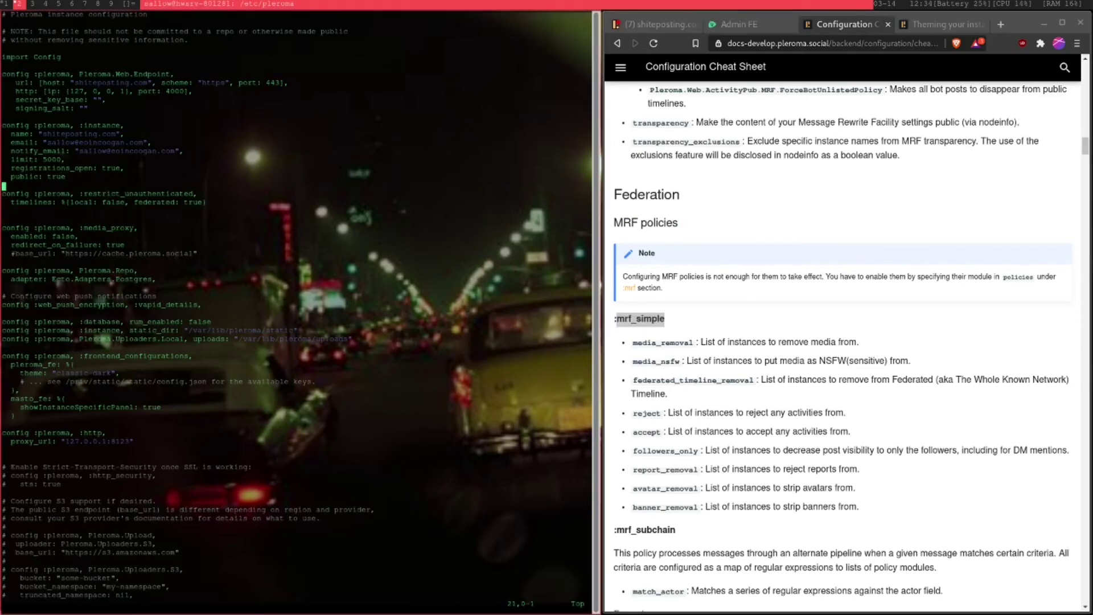
{"action": "key", "text": "i"}
{"action": "key", "text": "Return"}
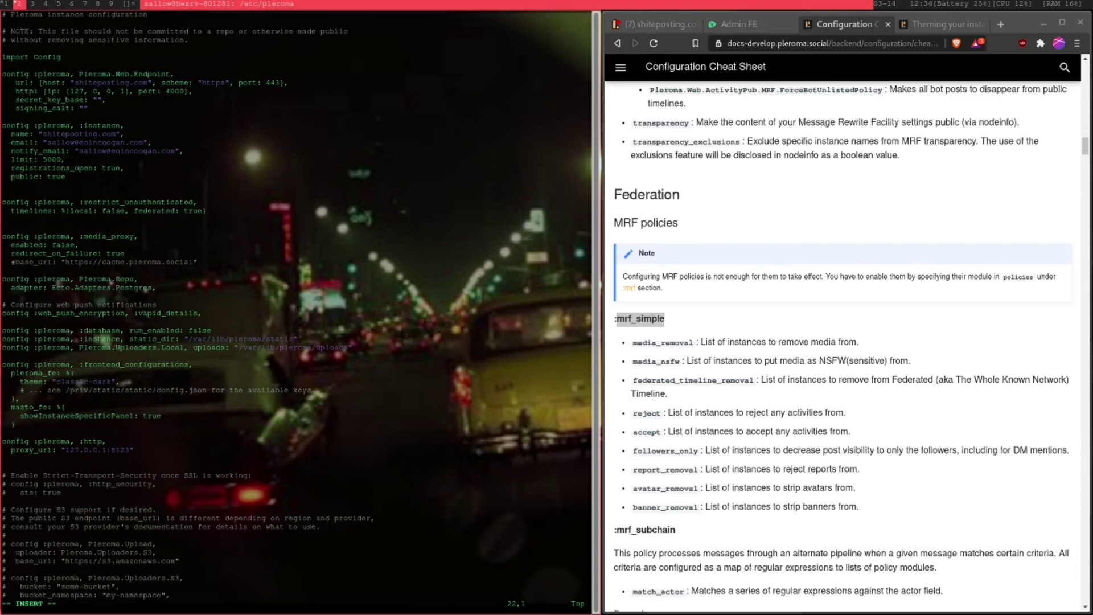
{"action": "left_click_drag", "start_coordinate": [78, 125], "coordinate": [2, 127]}
{"action": "right_click", "coordinate": [2, 126]}
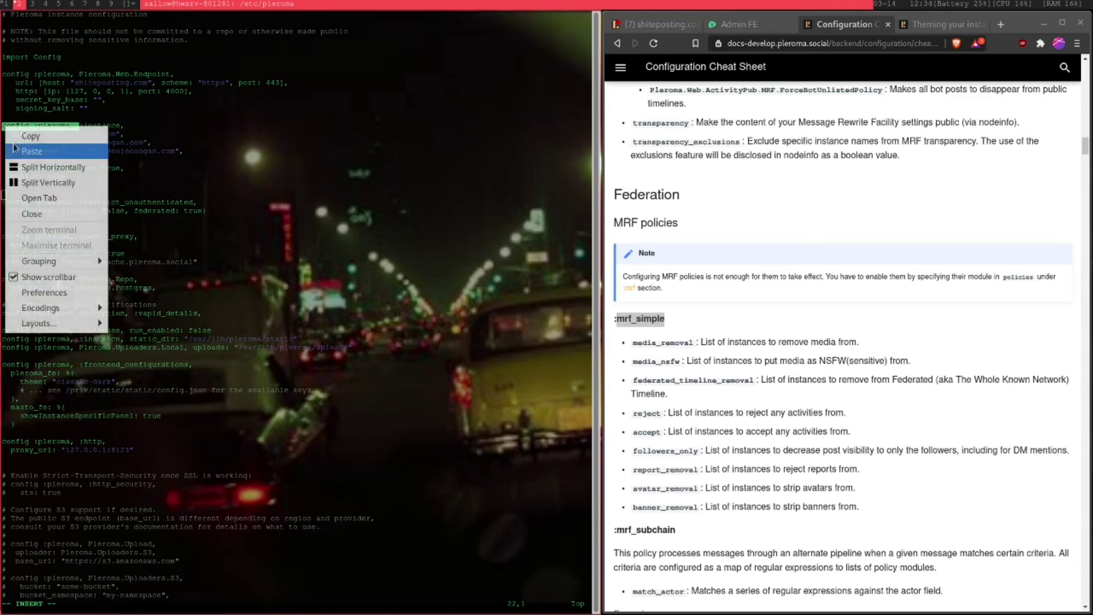
{"action": "left_click", "coordinate": [29, 135]}
{"action": "right_click", "coordinate": [60, 199]}
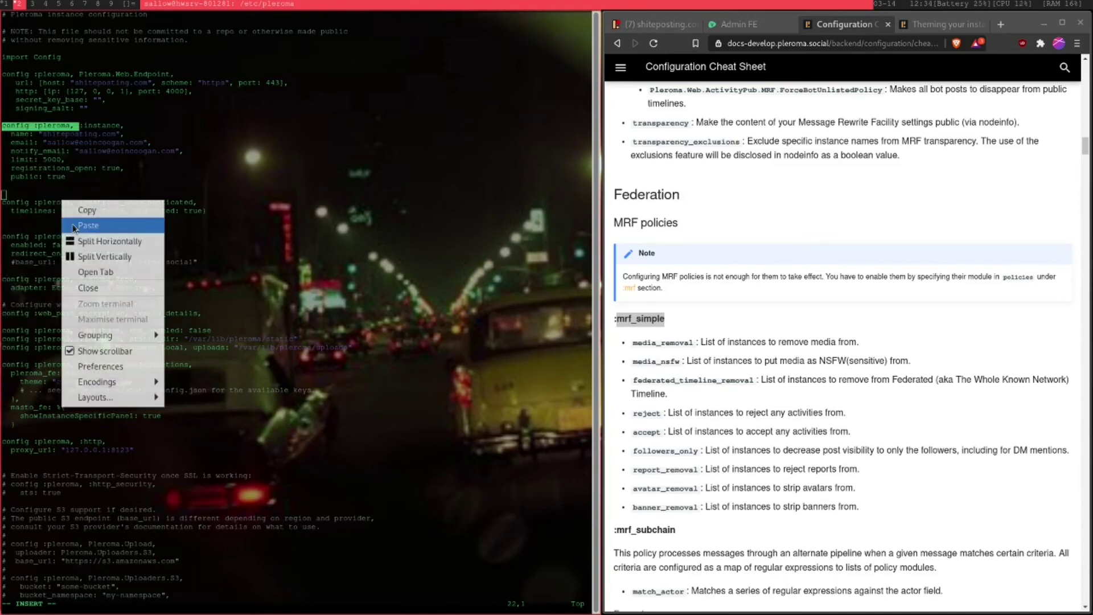
{"action": "left_click", "coordinate": [72, 224]}
- Append ':mrf_simple,' from the docs and open a blank line for its entries
{"action": "right_click", "coordinate": [639, 315]}
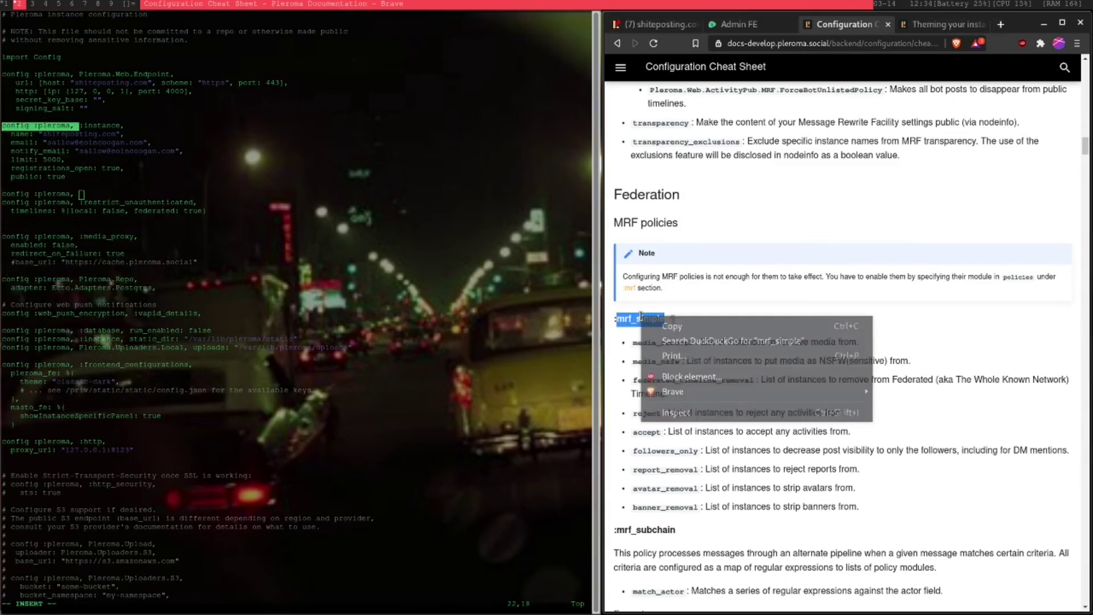
{"action": "left_click", "coordinate": [656, 322]}
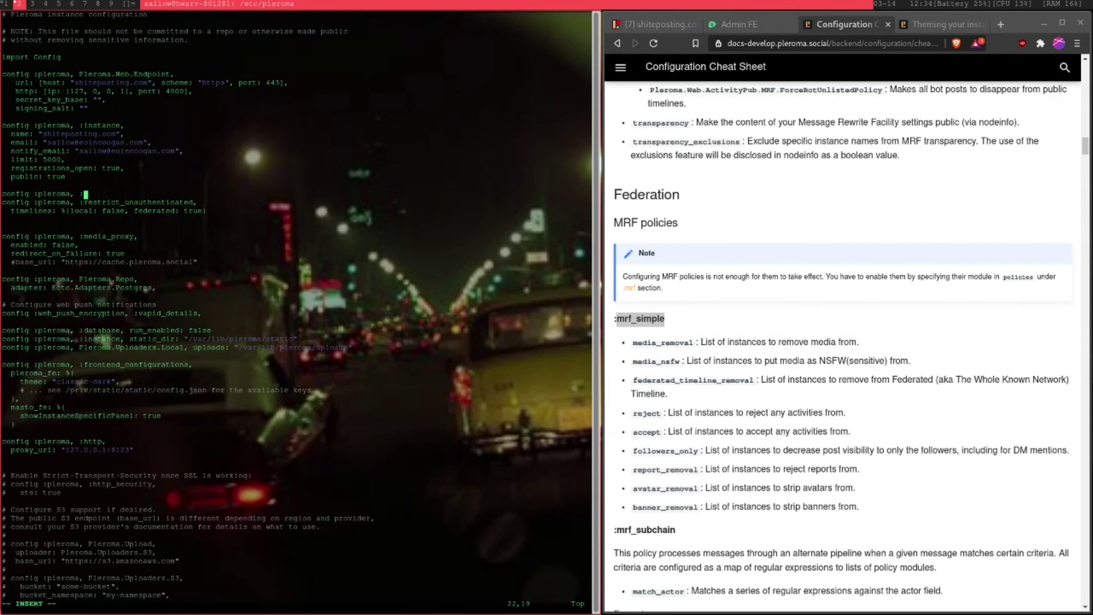
{"action": "right_click", "coordinate": [325, 231]}
{"action": "left_click", "coordinate": [333, 251]}
{"action": "type", "text": ","}
{"action": "key", "text": "Return"}
{"action": "key", "text": "Return"}
{"action": "key", "text": "Return"}
{"action": "key", "text": "Return"}
{"action": "key", "text": "Up"}
{"action": "key", "text": "Up"}
{"action": "key", "text": "Up"}
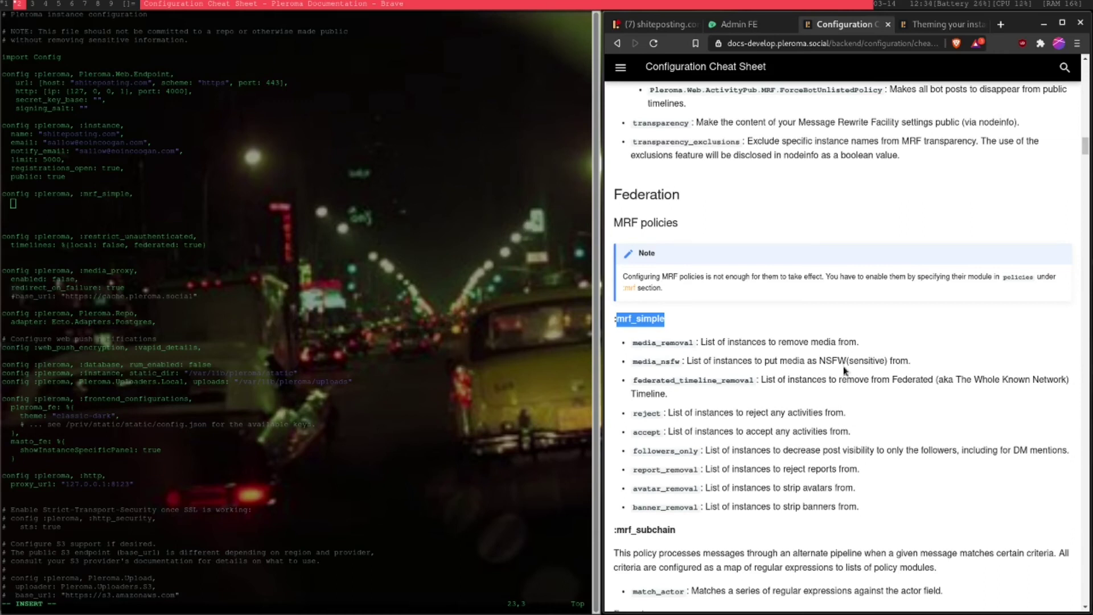
- Type 'reject: [' with a trial "shitposter.club" entry, then remove the entry
{"action": "left_click", "coordinate": [710, 357]}
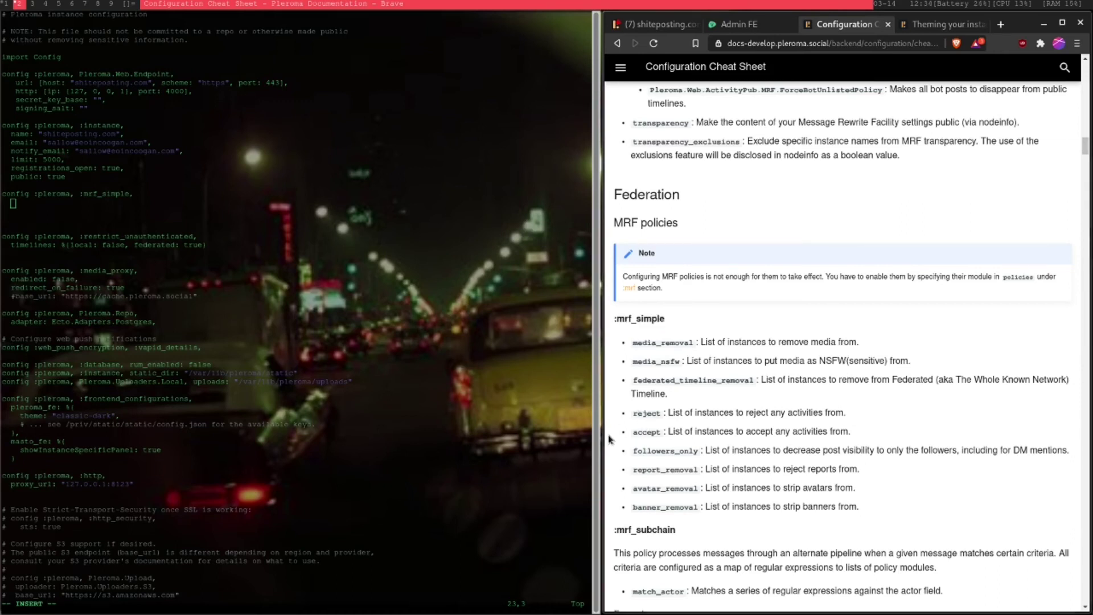
{"action": "type", "text": "ject"}
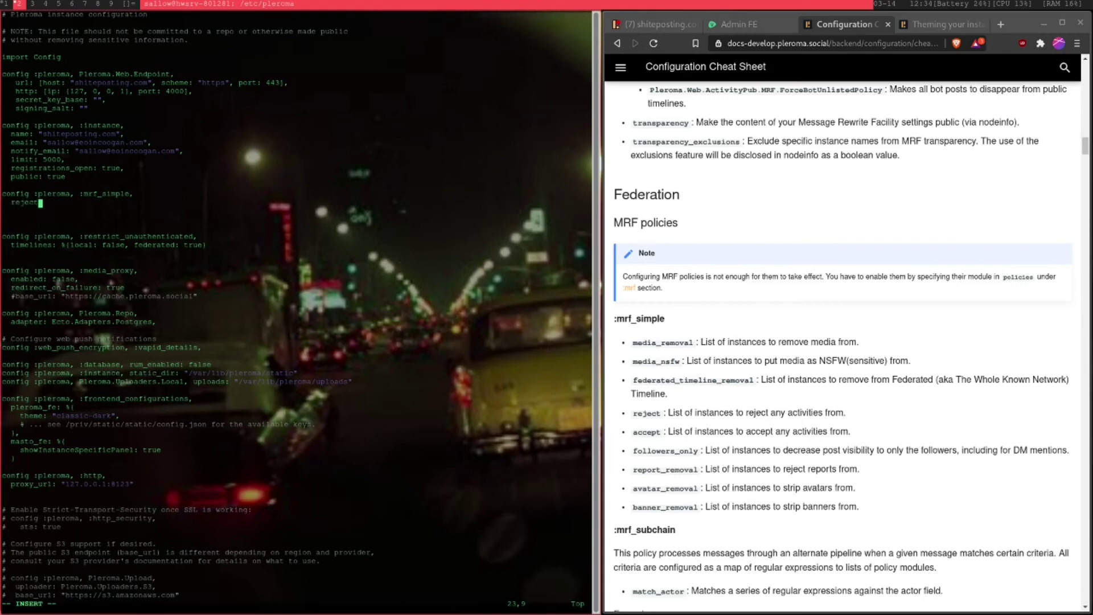
{"action": "type", "text": ": "}
{"action": "type", "text": "["}
{"action": "type", "text": "\"s"}
{"action": "type", "text": "hitpo"}
{"action": "type", "text": "ster.clu"}
{"action": "type", "text": "b\""}
{"action": "key", "text": "BackSpace"}
{"action": "key", "text": "BackSpace"}
{"action": "key", "text": "BackSpace"}
{"action": "key", "text": "BackSpace"}
{"action": "key", "text": "BackSpace"}
{"action": "key", "text": "BackSpace"}
{"action": "key", "text": "BackSpace"}
{"action": "key", "text": "BackSpace"}
{"action": "key", "text": "BackSpace"}
{"action": "key", "text": "BackSpace"}
{"action": "key", "text": "BackSpace"}
{"action": "key", "text": "BackSpace"}
{"action": "key", "text": "BackSpace"}
{"action": "key", "text": "BackSpace"}
{"action": "key", "text": "BackSpace"}
{"action": "key", "text": "BackSpace"}
{"action": "key", "text": "BackSpace"}
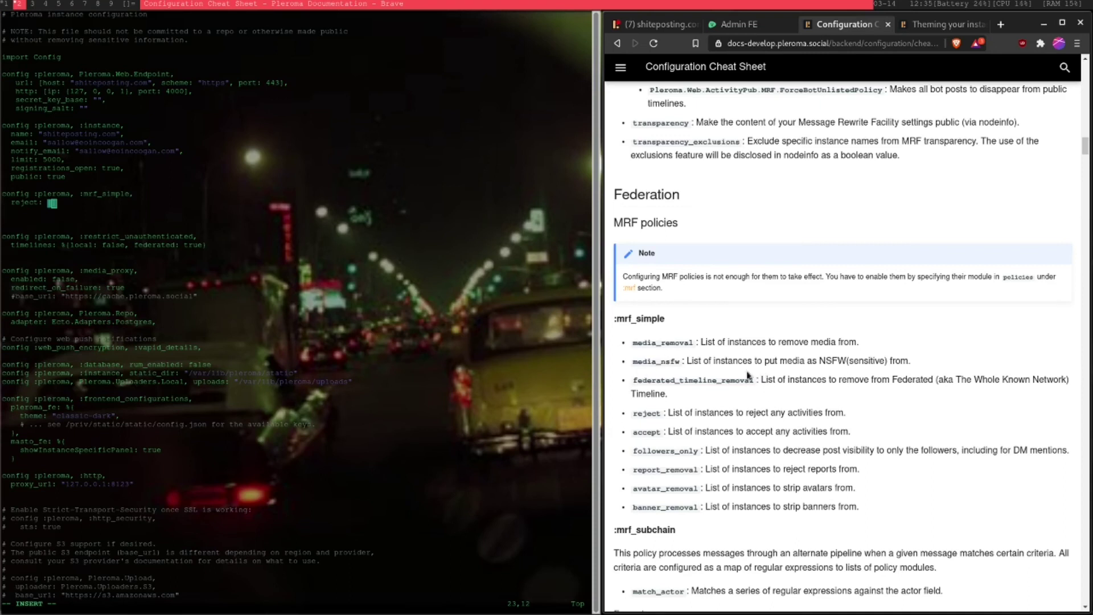
- Copy media_nsfw from the docs and add it as 'media_nsfw: []'
{"action": "double_click", "coordinate": [666, 362]}
{"action": "right_click", "coordinate": [666, 362]}
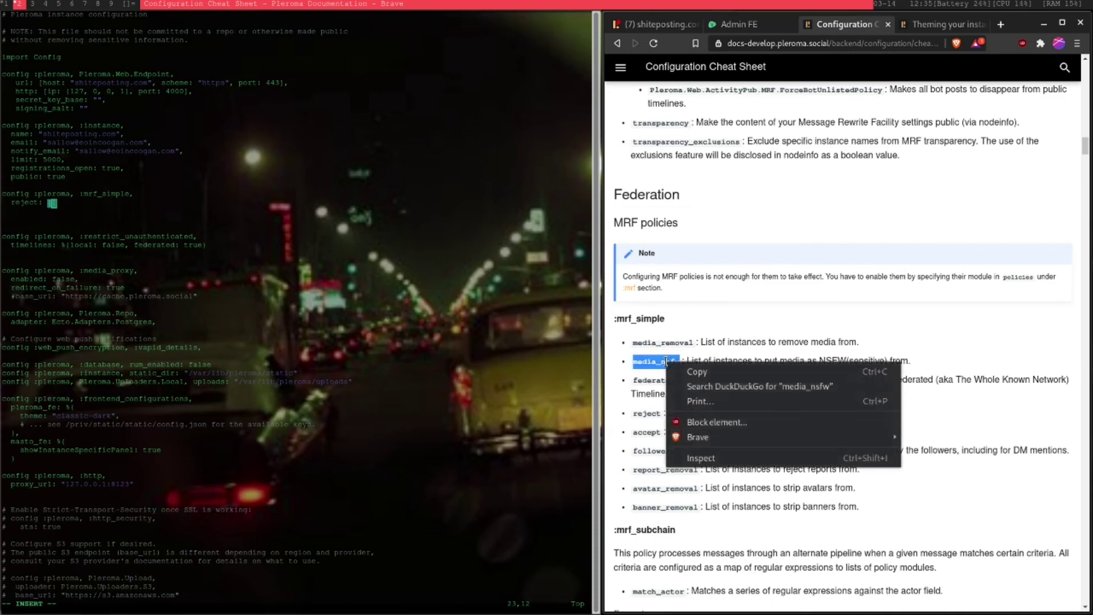
{"action": "left_click", "coordinate": [678, 370]}
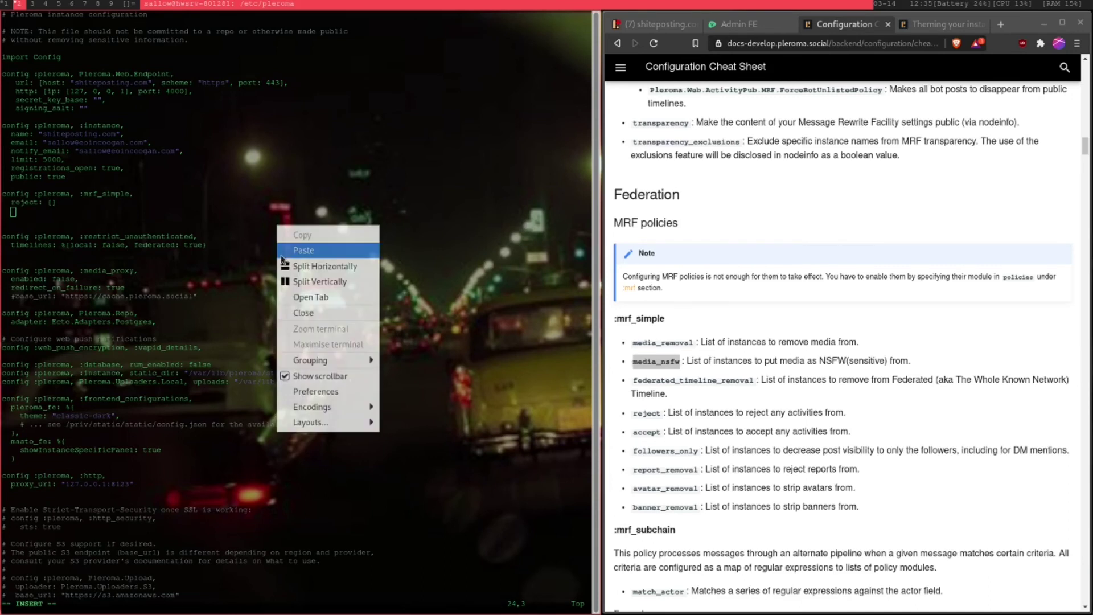
{"action": "left_click", "coordinate": [283, 249]}
{"action": "type", "text": ": []"}
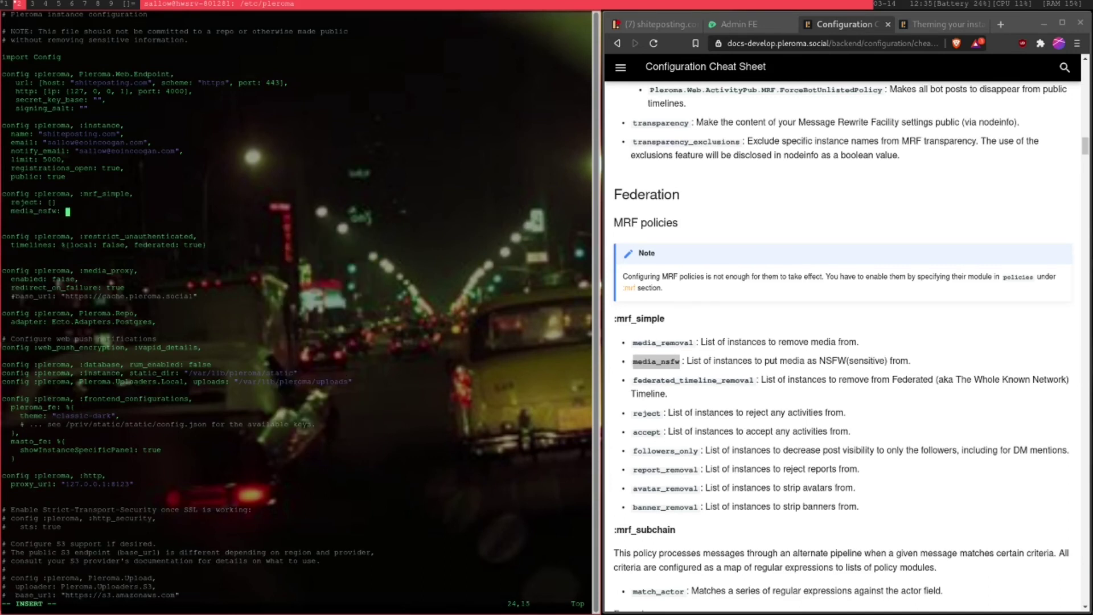
- Delete the reject and media_nsfw lines from the mrf_simple block
{"action": "key", "text": "BackSpace"}
{"action": "type", "text": "["}
{"action": "key", "text": "BackSpace"}
{"action": "key", "text": "BackSpace"}
{"action": "key", "text": "BackSpace"}
{"action": "key", "text": "BackSpace"}
{"action": "key", "text": "BackSpace"}
{"action": "key", "text": "BackSpace"}
{"action": "key", "text": "BackSpace"}
{"action": "key", "text": "BackSpace"}
{"action": "key", "text": "BackSpace"}
{"action": "key", "text": "BackSpace"}
{"action": "key", "text": "BackSpace"}
{"action": "key", "text": "BackSpace"}
{"action": "key", "text": "BackSpace"}
{"action": "key", "text": "BackSpace"}
{"action": "key", "text": "BackSpace"}
{"action": "key", "text": "BackSpace"}
{"action": "key", "text": "BackSpace"}
{"action": "key", "text": "BackSpace"}
{"action": "key", "text": "BackSpace"}
{"action": "key", "text": "BackSpace"}
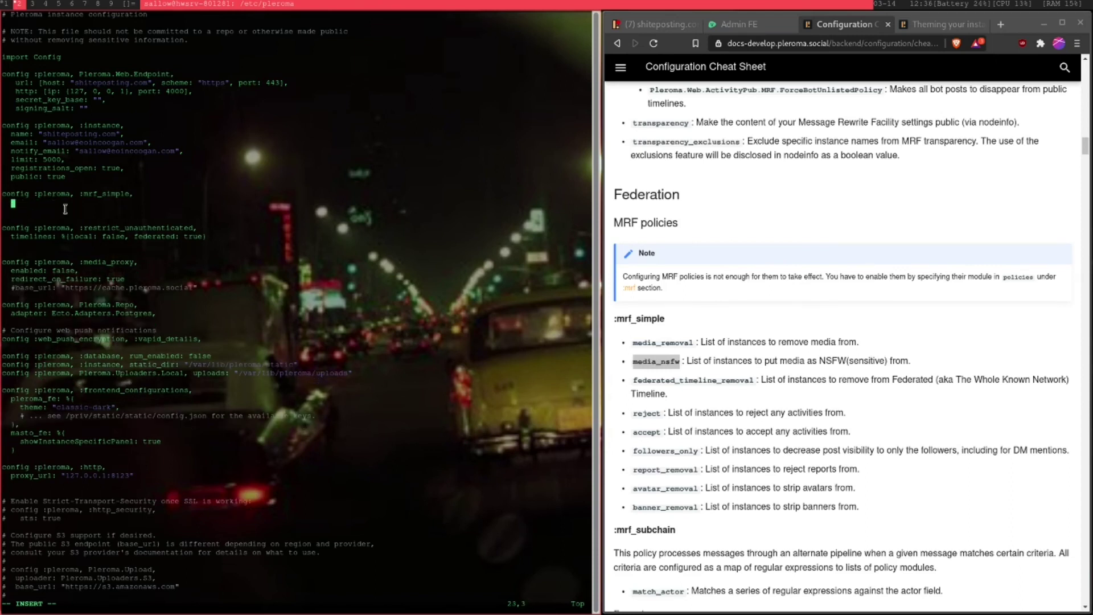
{"action": "double_click", "coordinate": [63, 160]}
- Save new.exs and exit Vim with :wq
{"action": "key", "text": "Escape"}
{"action": "type", "text": ":wq"}
{"action": "key", "text": "Return"}
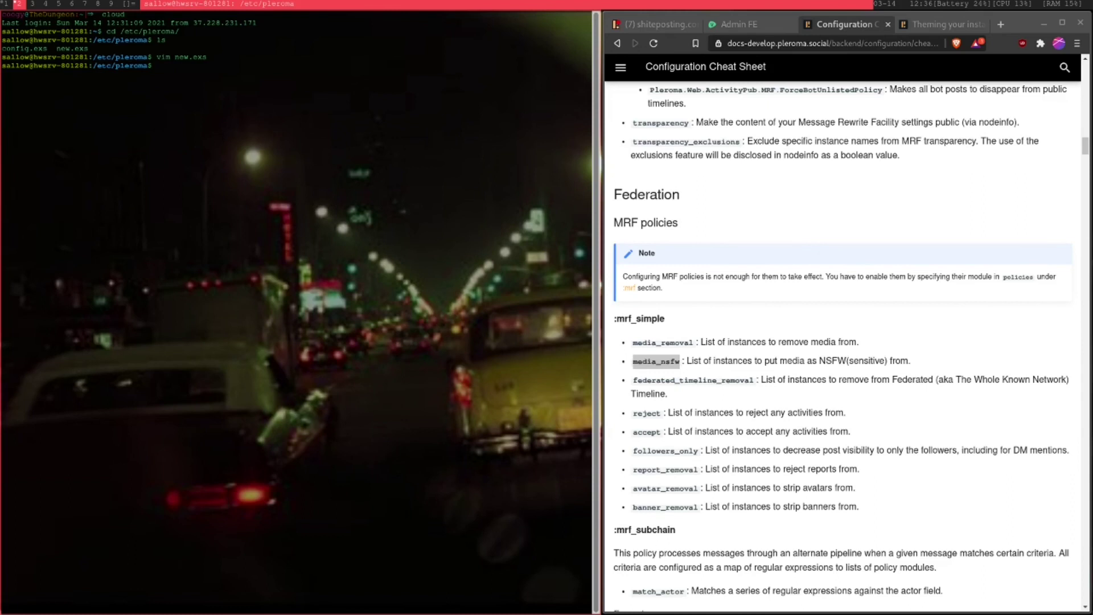
- Open the admin account's profile on the shiteposting.com instance (6 statuses, 3 followers)
{"action": "left_click", "coordinate": [771, 228]}
{"action": "left_click", "coordinate": [380, 262]}
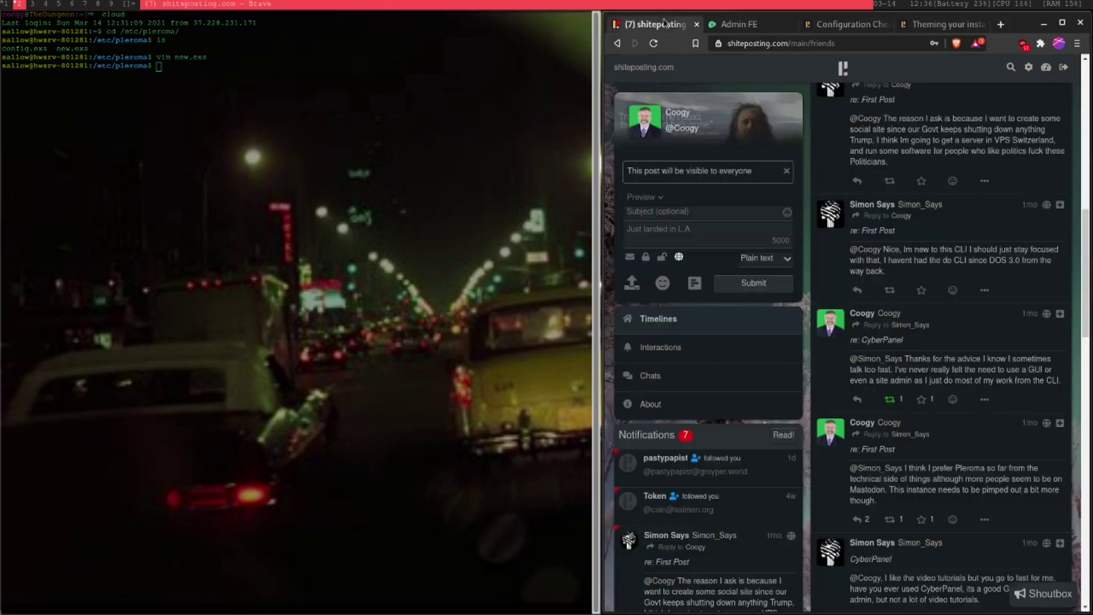
{"action": "left_click", "coordinate": [660, 24]}
{"action": "left_click", "coordinate": [649, 121]}
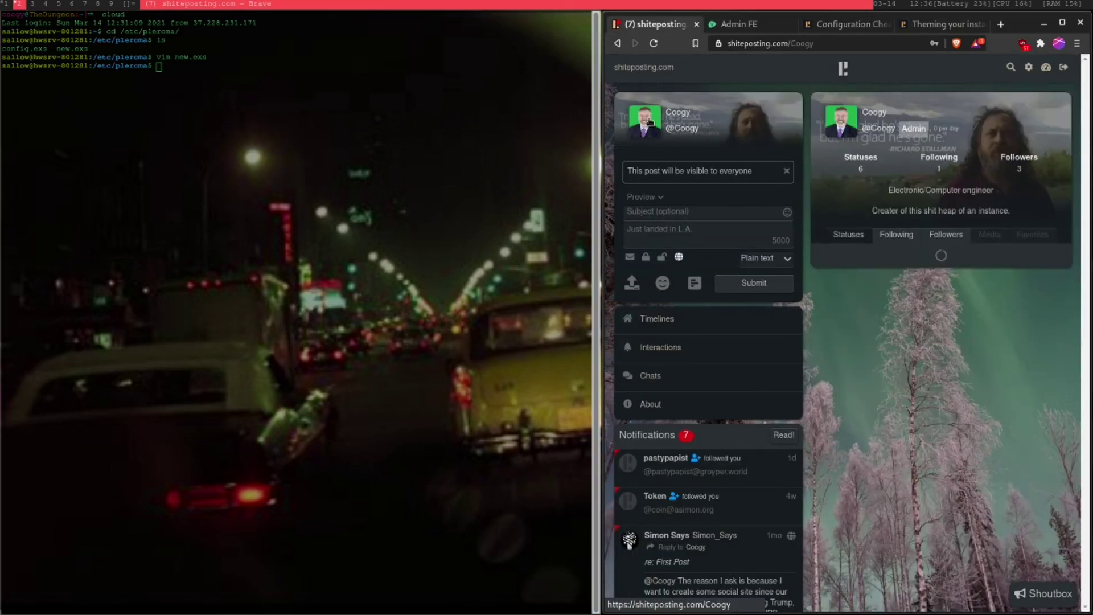